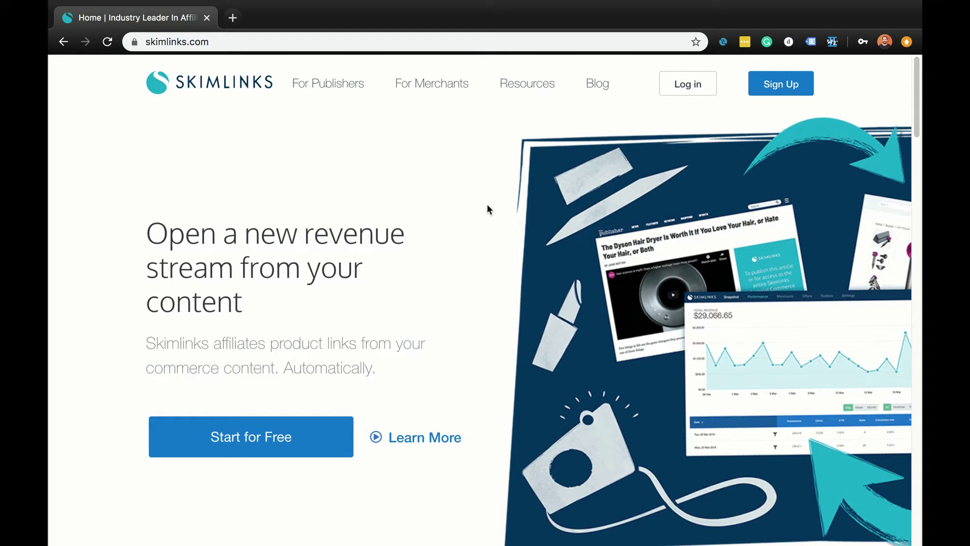
- Log in to the publisher account and review the performance highlights on the Snapshot page
click(685, 96)
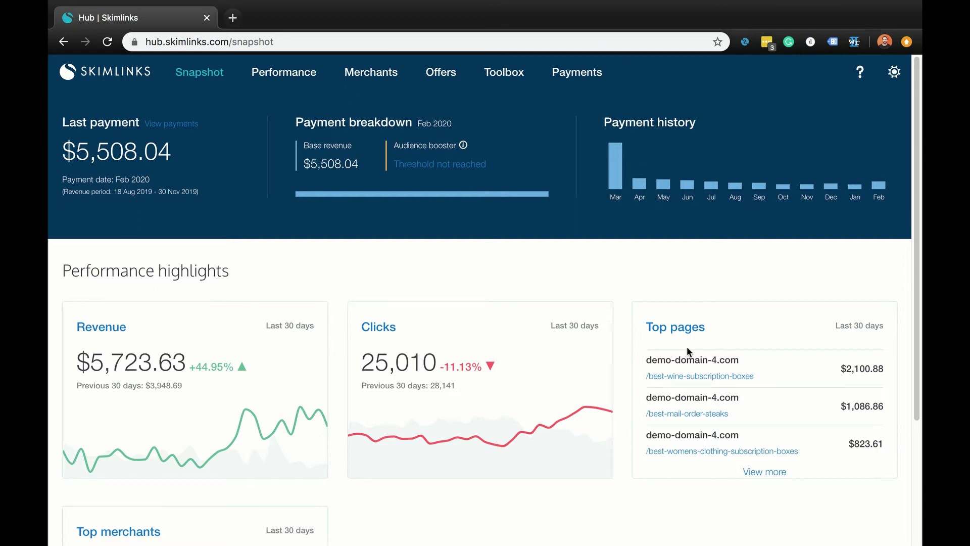
scroll(545, 386, down, 3)
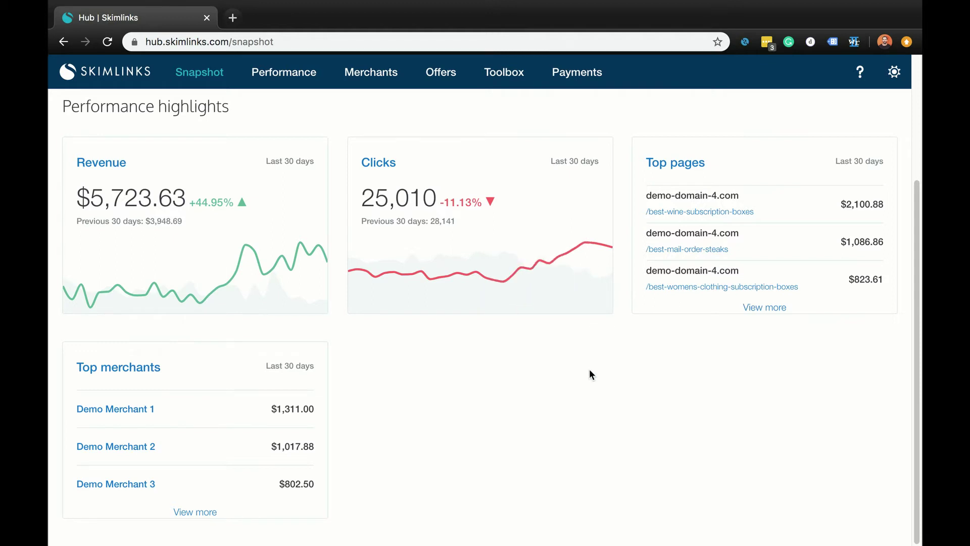
scroll(555, 371, up, 3)
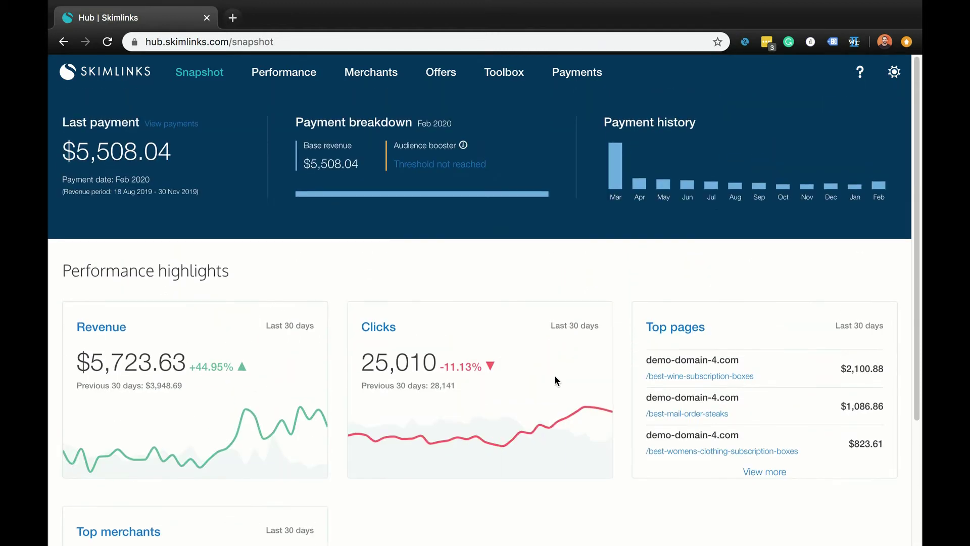
- Open the performance report by date and view the sites available for filtering
click(284, 82)
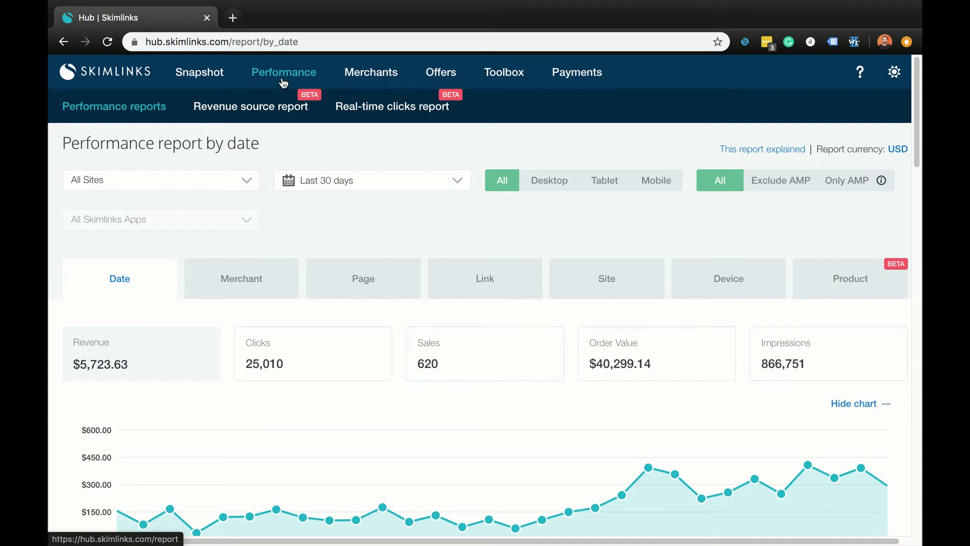
click(247, 183)
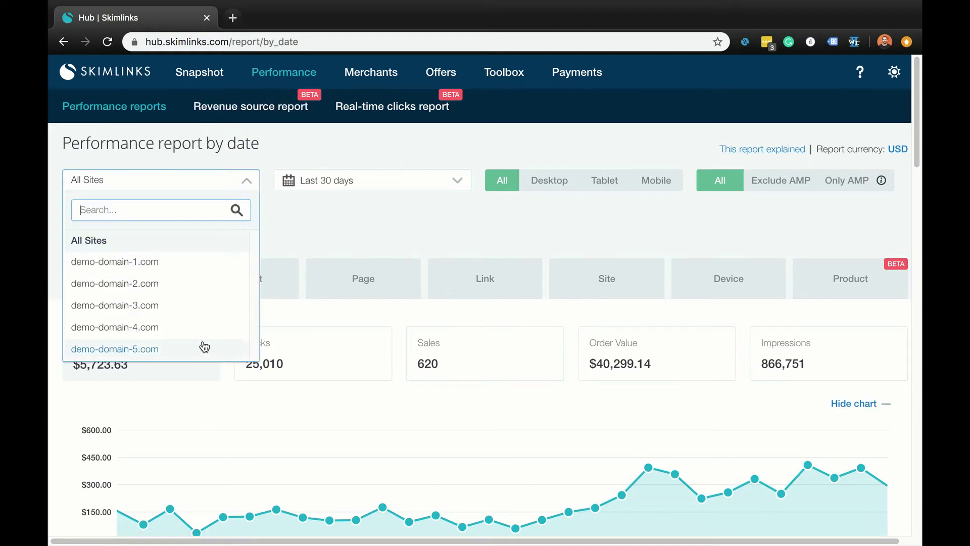
click(335, 208)
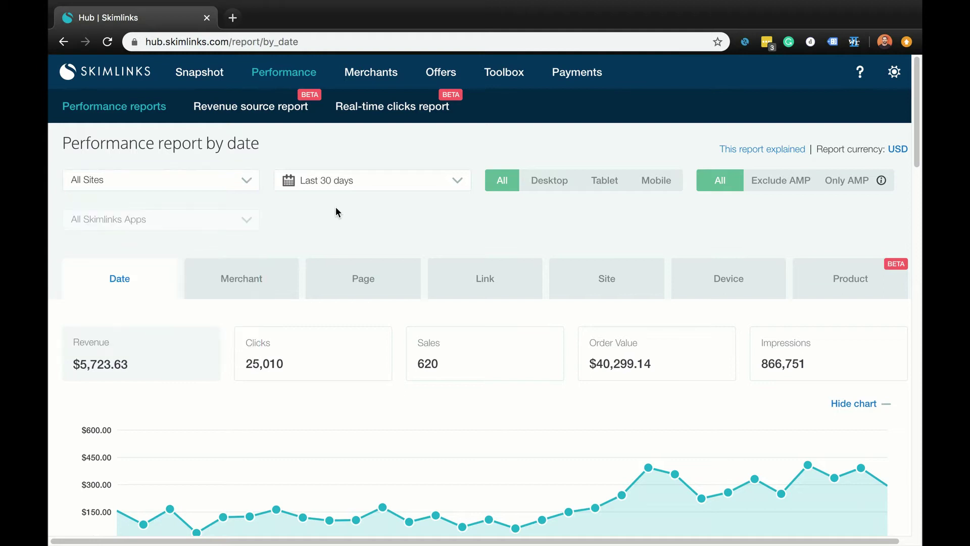
- View the report's date range options, browse the start calendar back to December 2019, and leave the range unchanged
click(422, 188)
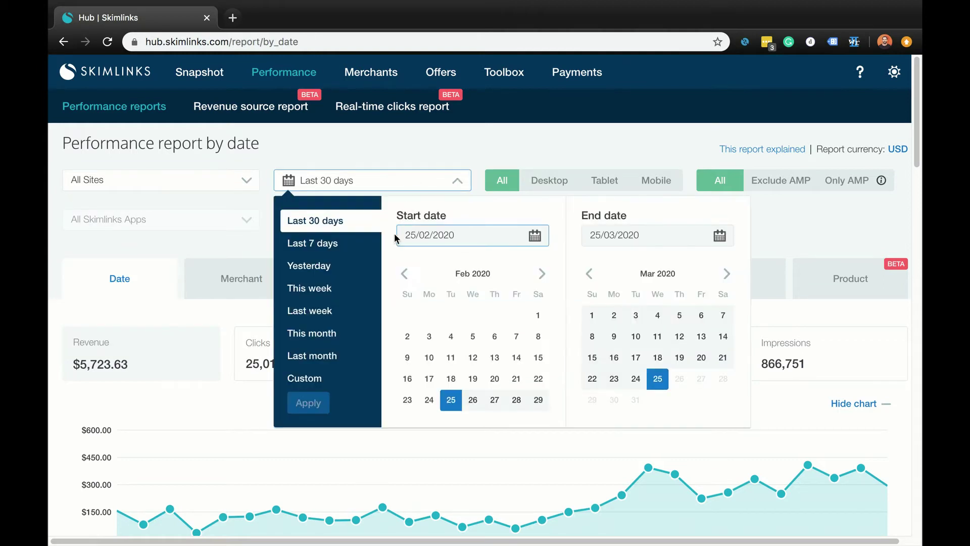
click(403, 276)
click(403, 276)
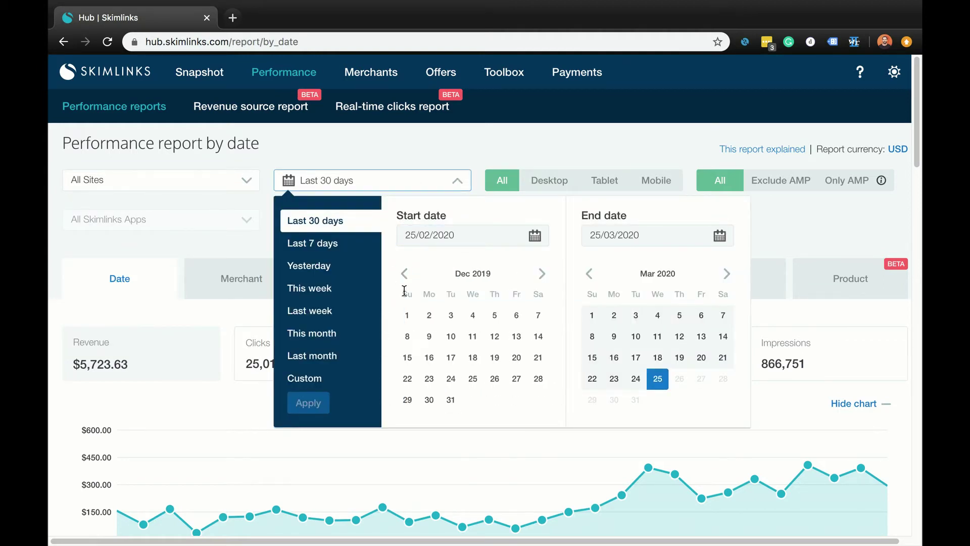
click(412, 160)
- Show the report for Desktop and Tablet devices in turn, and return the device filter to All
click(551, 184)
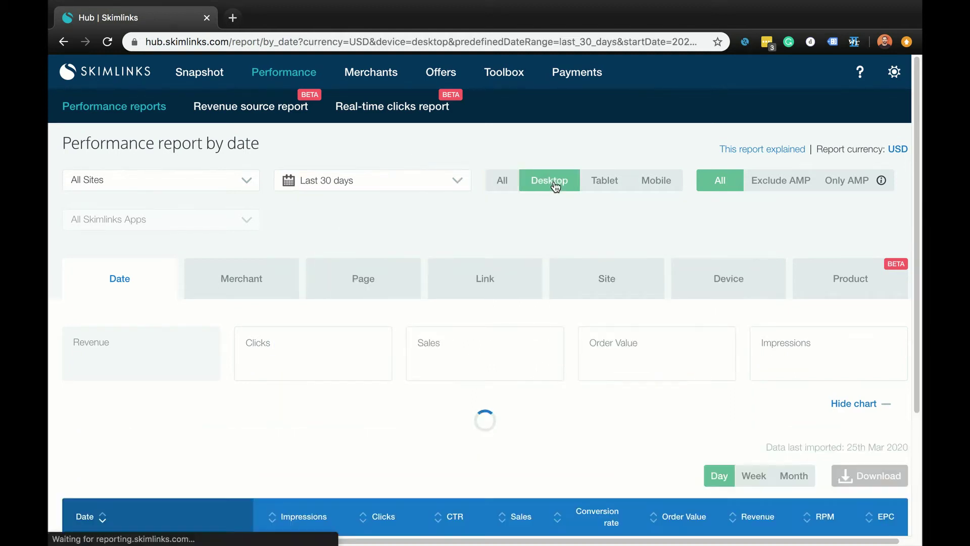
click(598, 186)
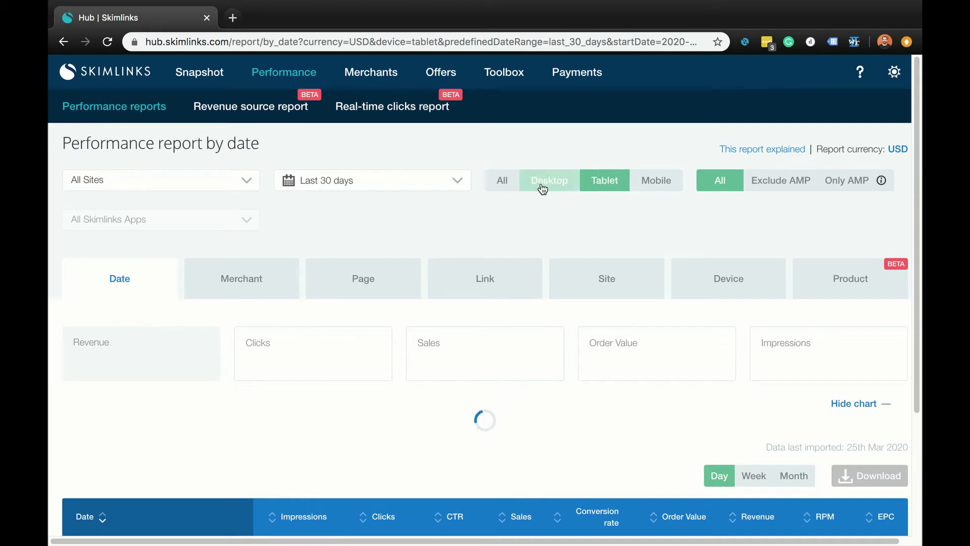
click(513, 184)
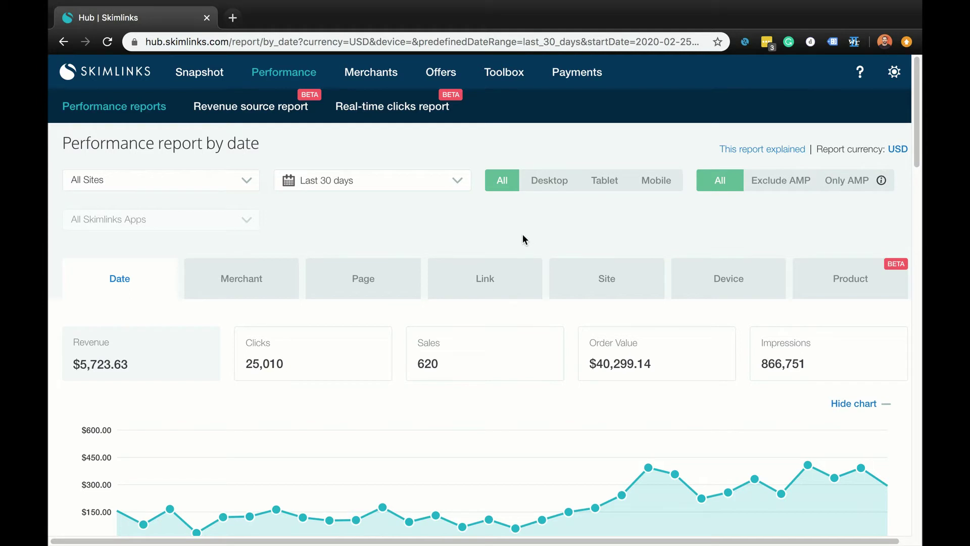
- Compare the Sales, Order Value, Clicks and Impressions charts of the report, and return to the Revenue chart
scroll(522, 238, down, 3)
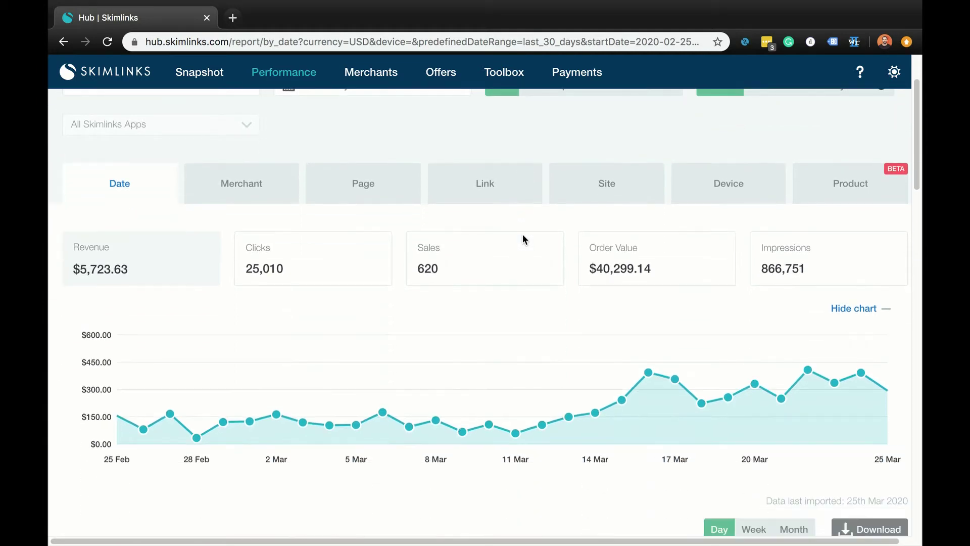
scroll(524, 240, down, 1)
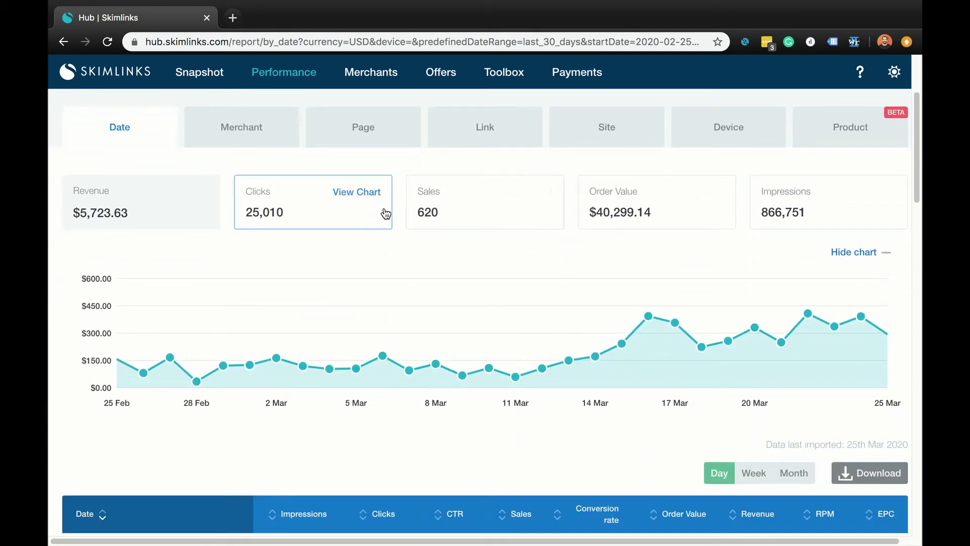
click(475, 211)
click(619, 211)
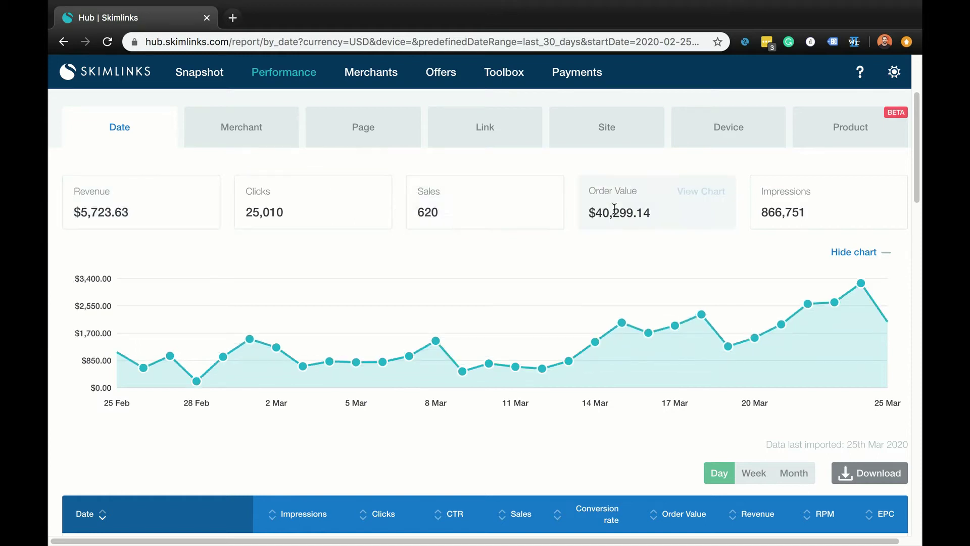
click(318, 203)
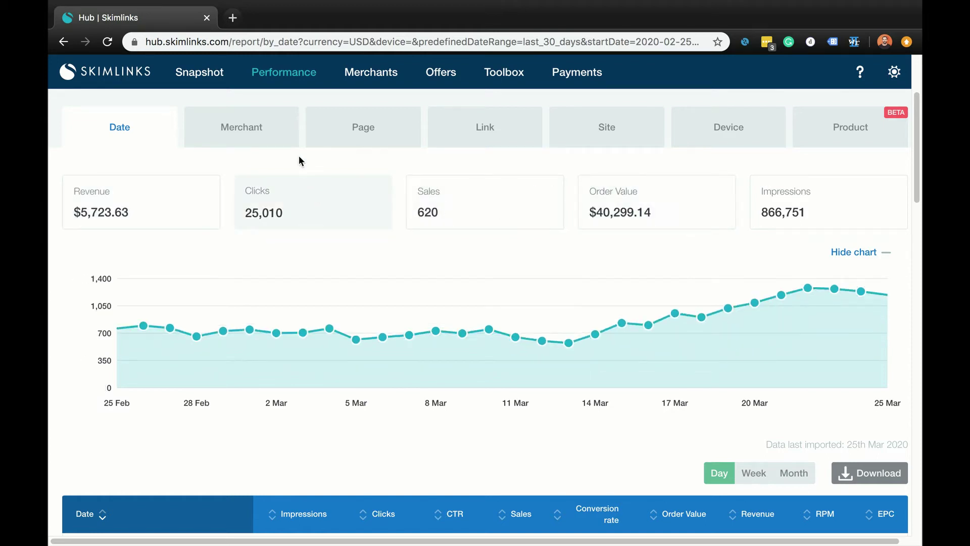
click(135, 195)
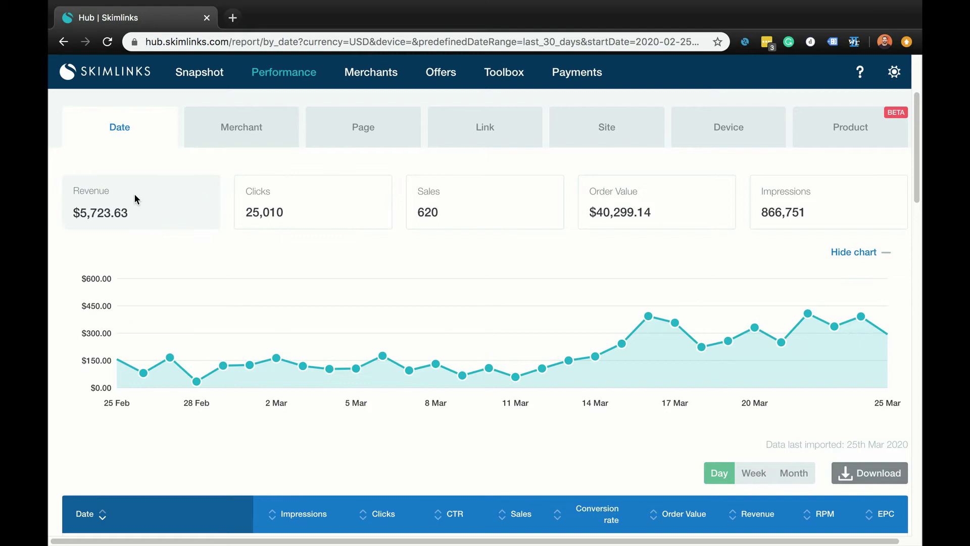
click(779, 211)
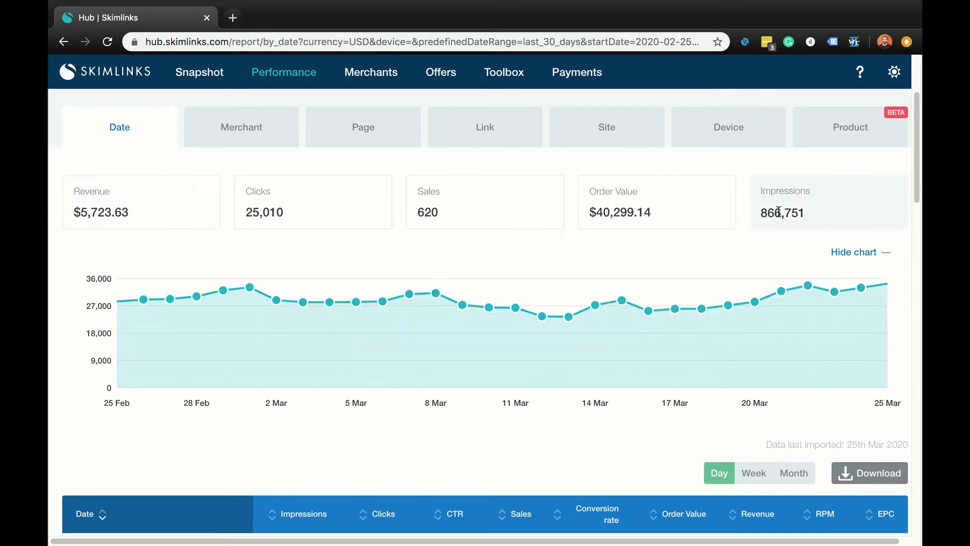
click(303, 212)
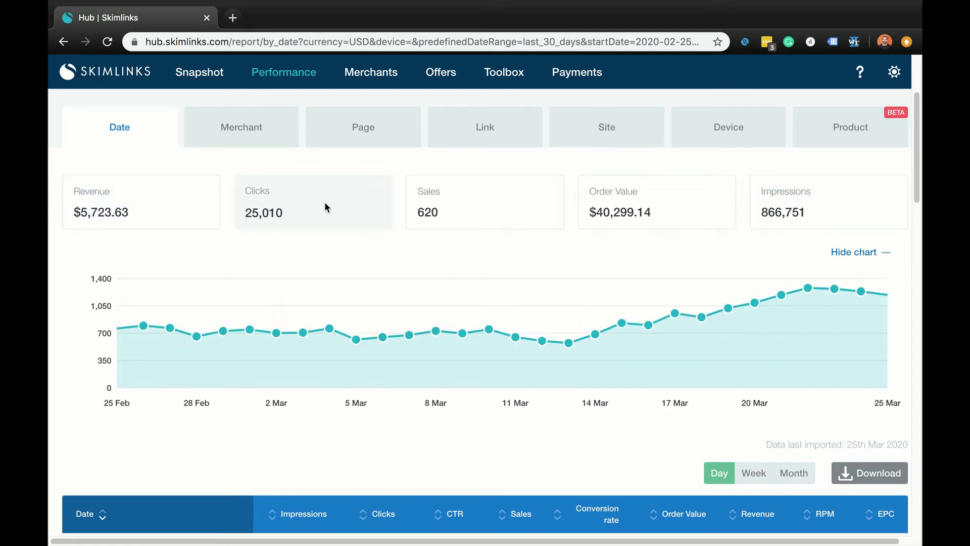
click(504, 212)
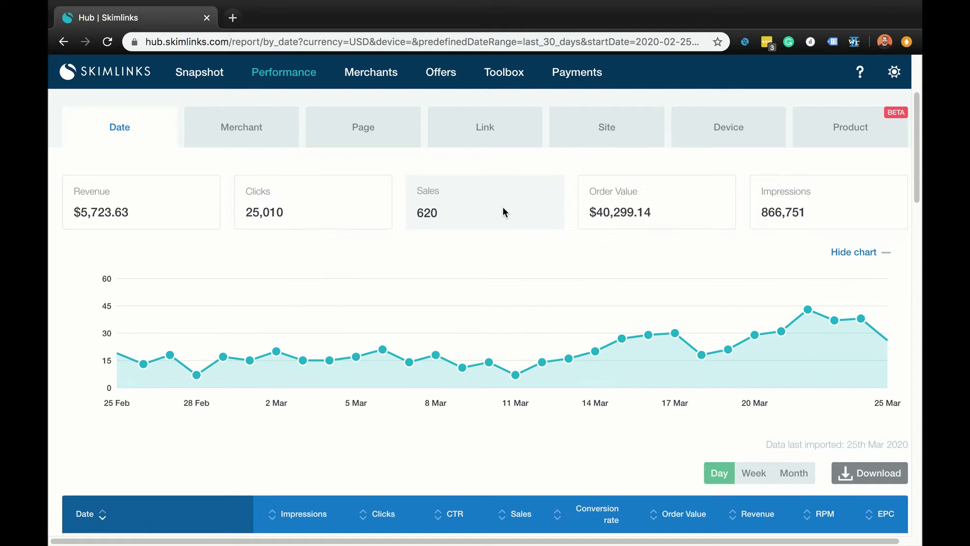
click(183, 209)
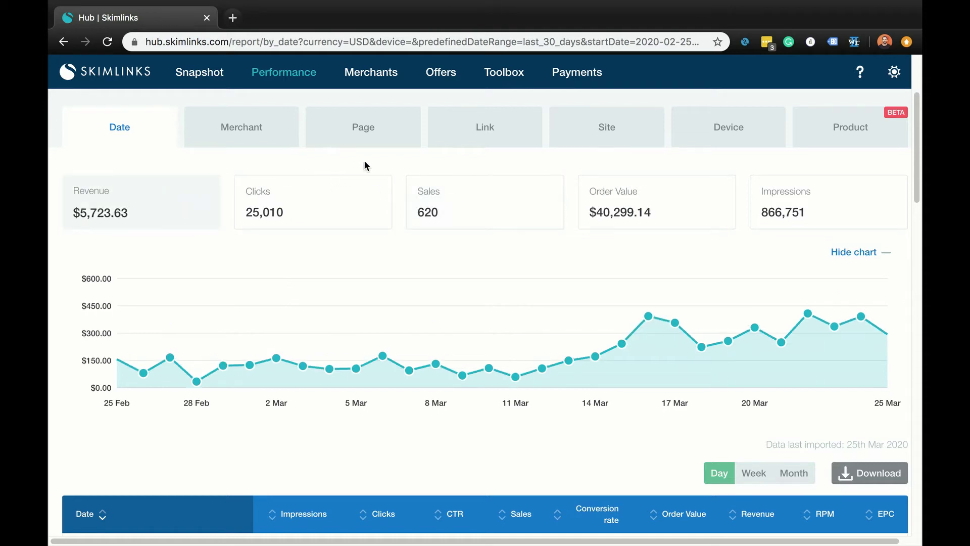
- Examine the daily Revenue chart and the metric columns of the daily table, from Impressions to EPC
scroll(371, 240, down, 3)
mouse_move(370, 241)
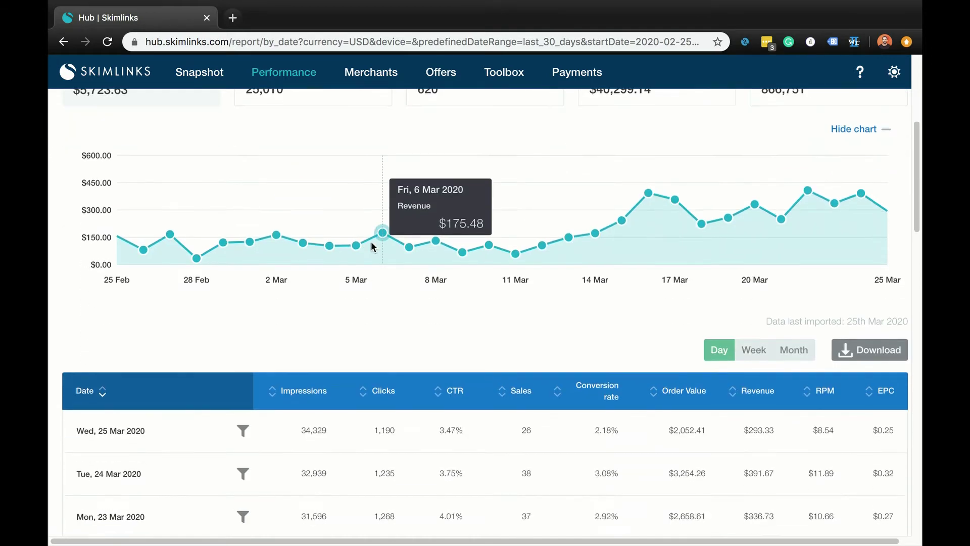
scroll(327, 270, down, 2)
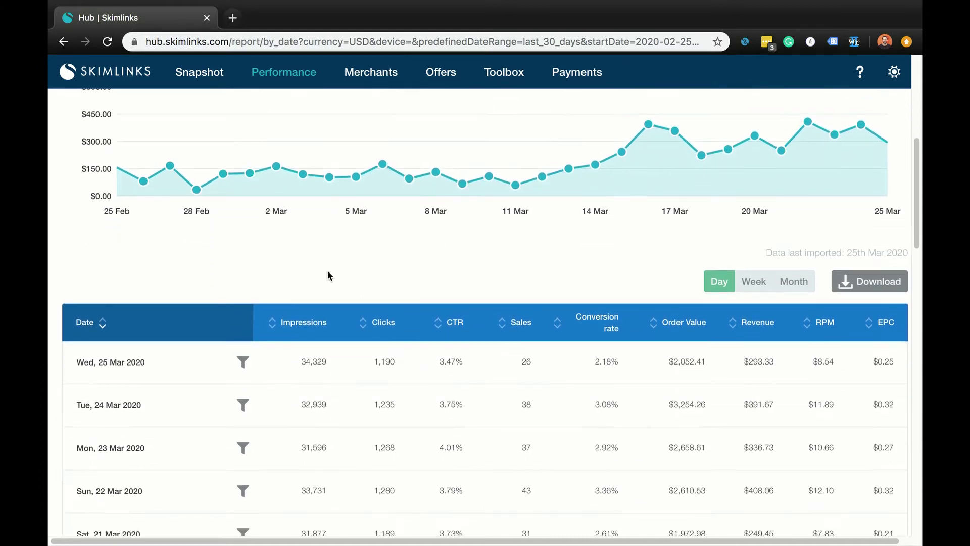
scroll(323, 260, down, 2)
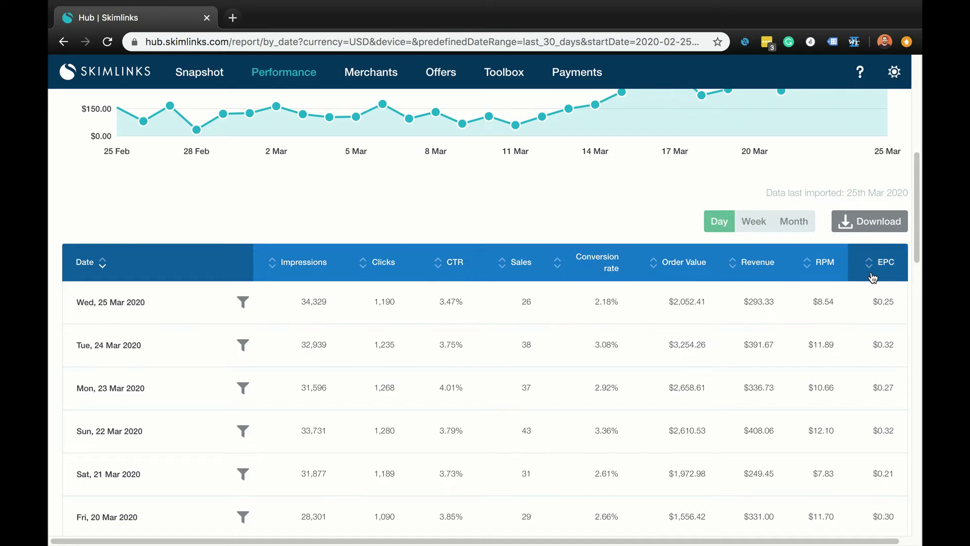
scroll(872, 277, down, 1)
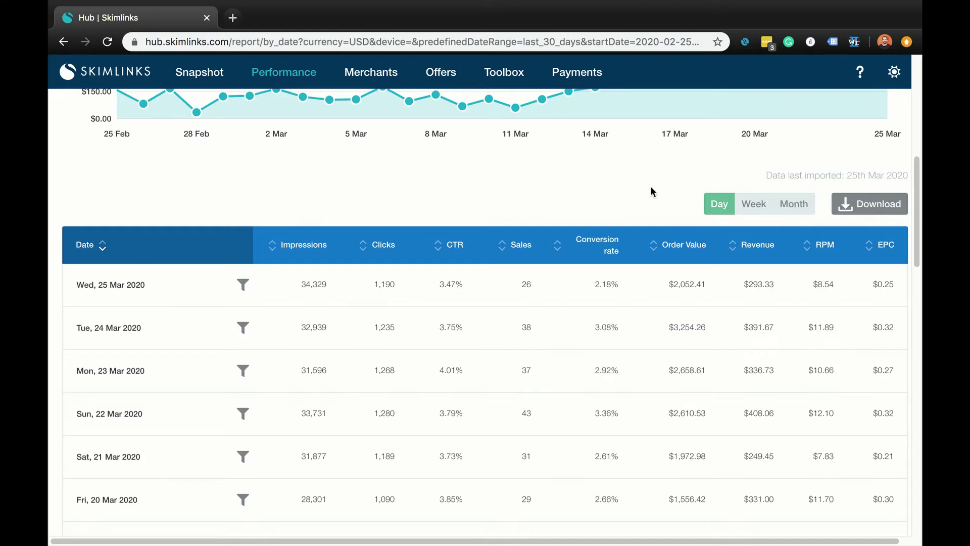
- Group the report by week, review its chart and table, and return to daily grouping
click(755, 204)
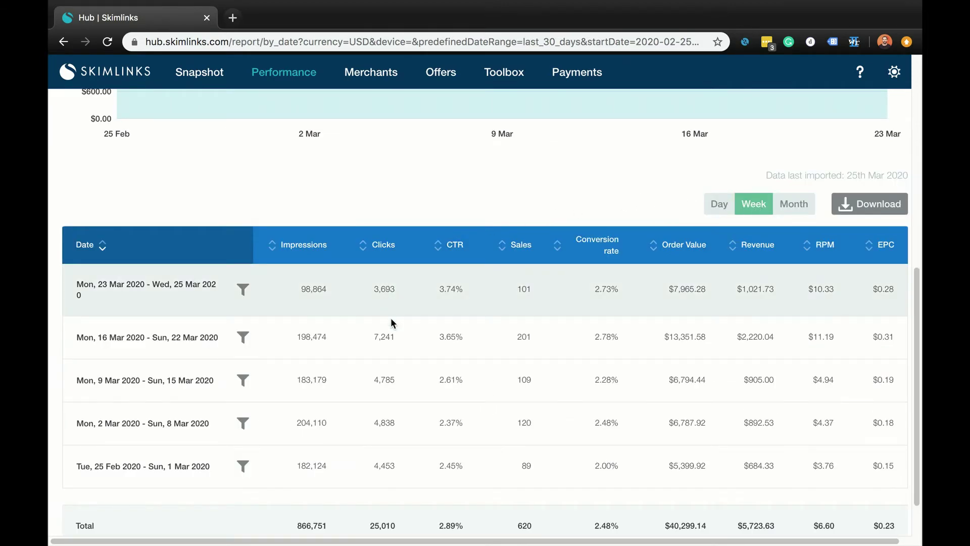
scroll(417, 342, up, 1)
scroll(418, 340, up, 3)
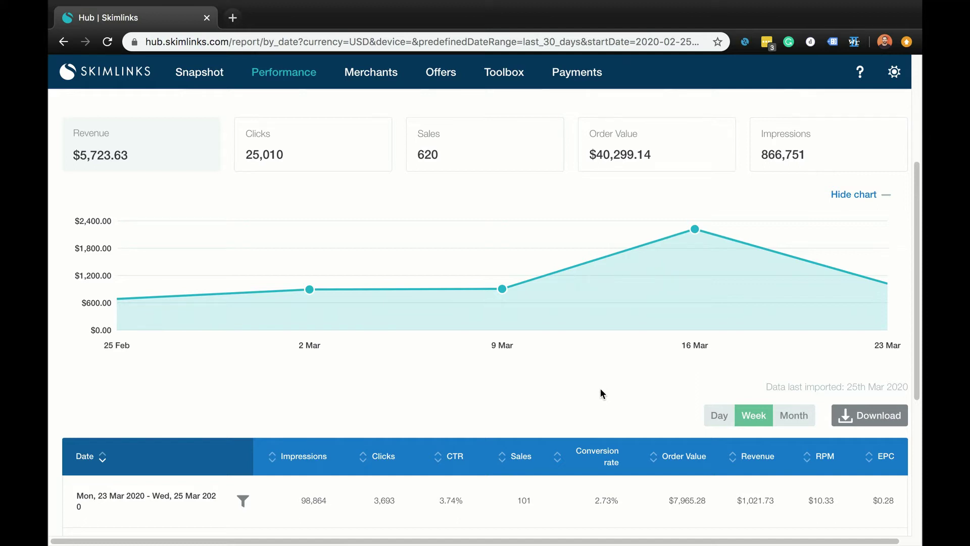
scroll(599, 387, down, 1)
click(716, 407)
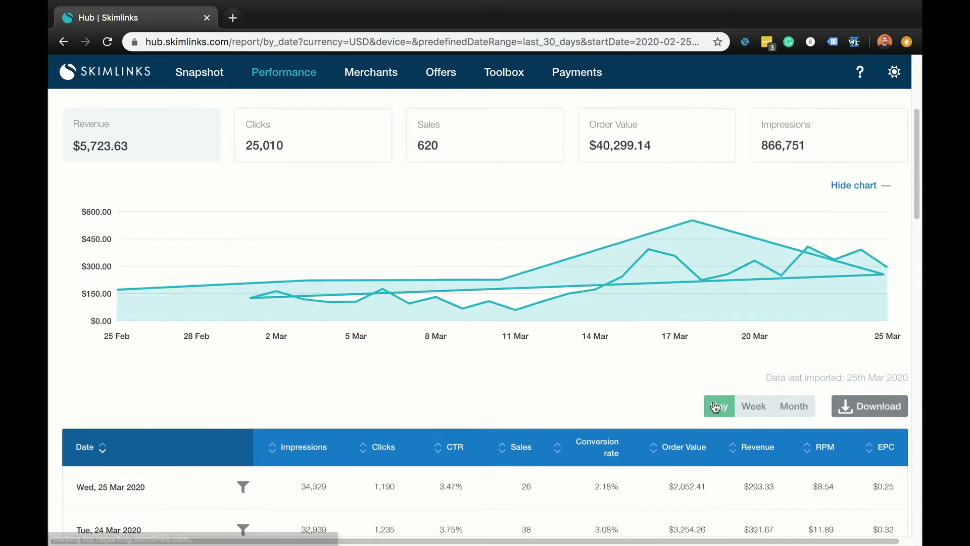
- Filter the performance report to 25 March 2020 and view it by merchant
scroll(519, 374, down, 3)
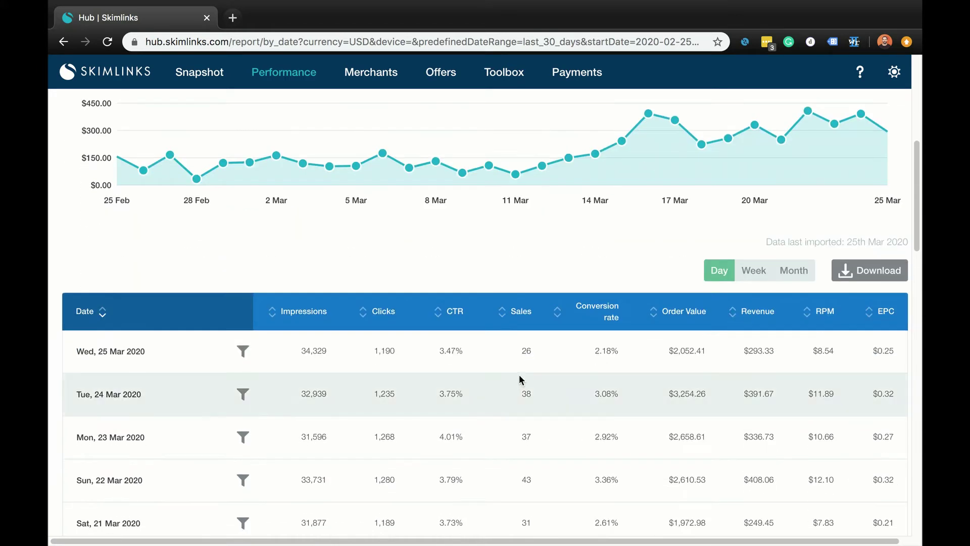
click(243, 349)
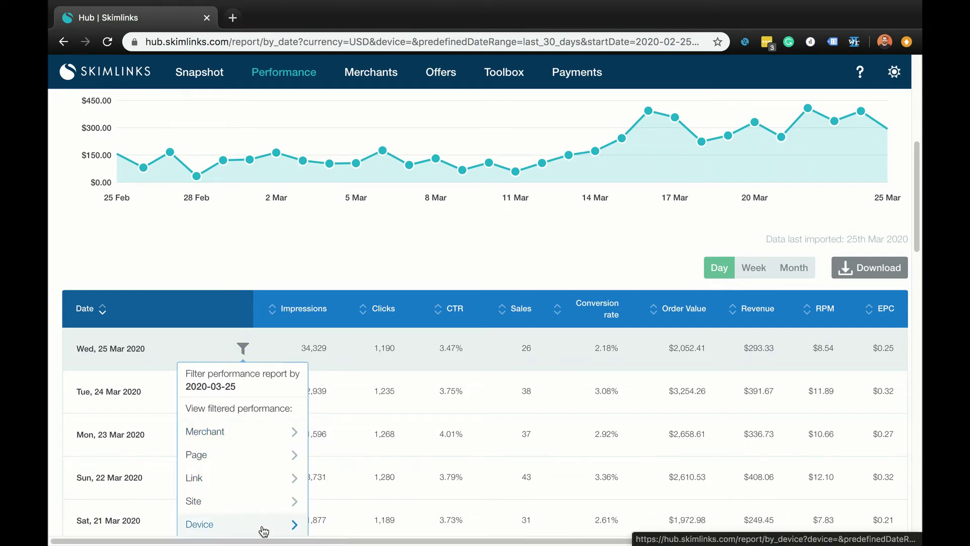
scroll(259, 464, down, 2)
scroll(259, 464, down, 1)
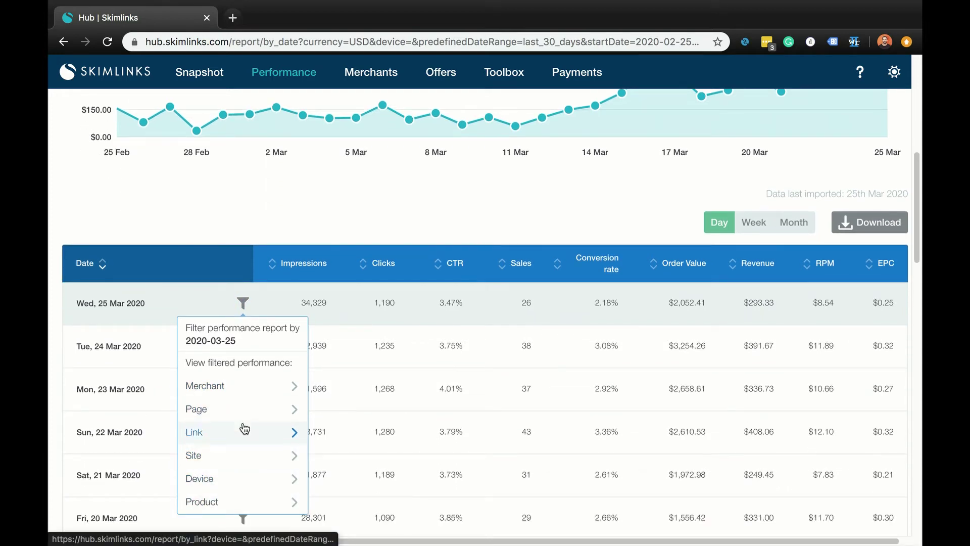
click(224, 388)
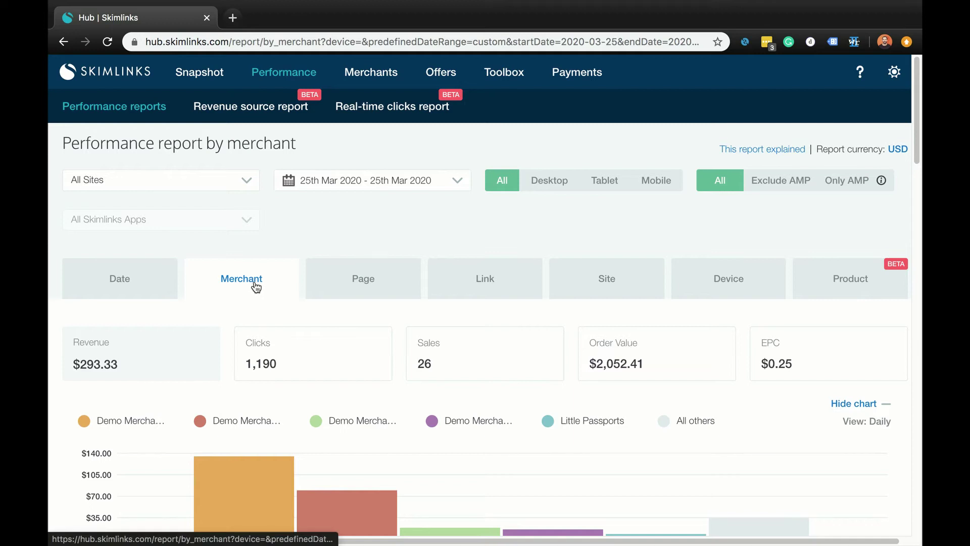
- Review the merchant chart and table for 25 March 2020, and set the report's date range to the last 30 days
scroll(368, 316, down, 5)
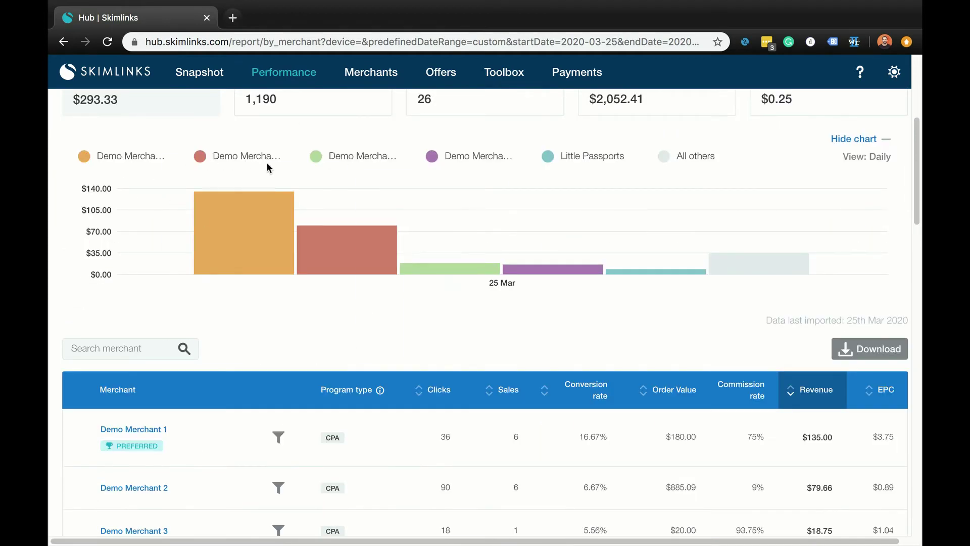
scroll(314, 333, down, 2)
scroll(303, 313, up, 7)
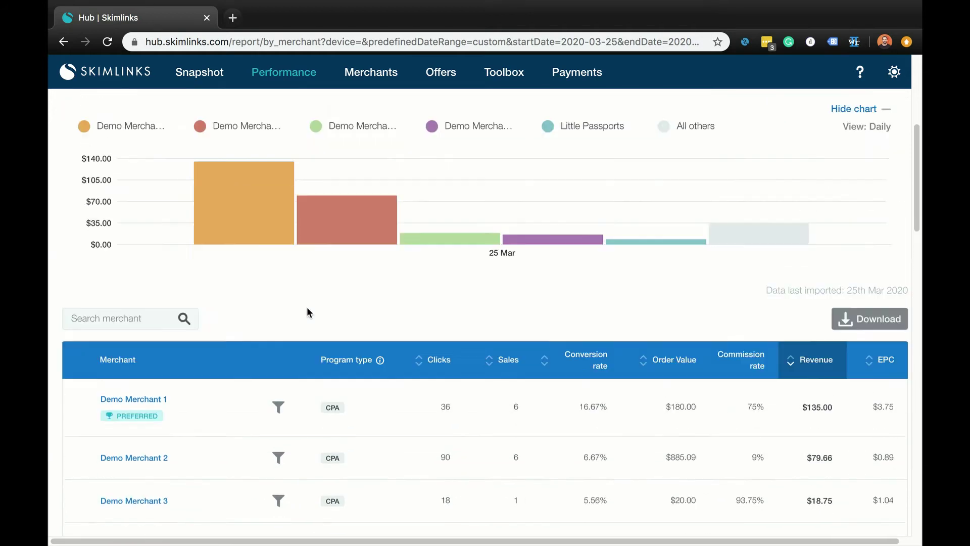
click(430, 185)
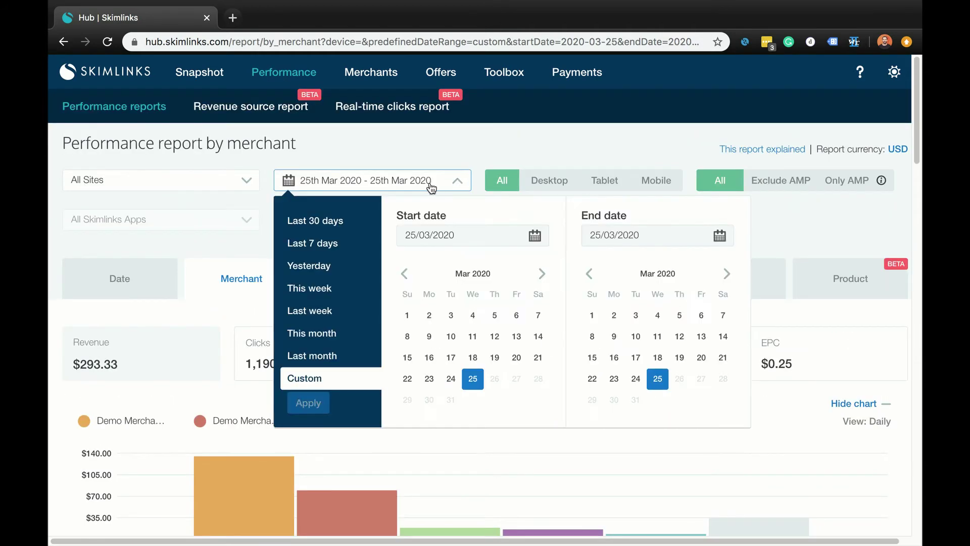
click(353, 226)
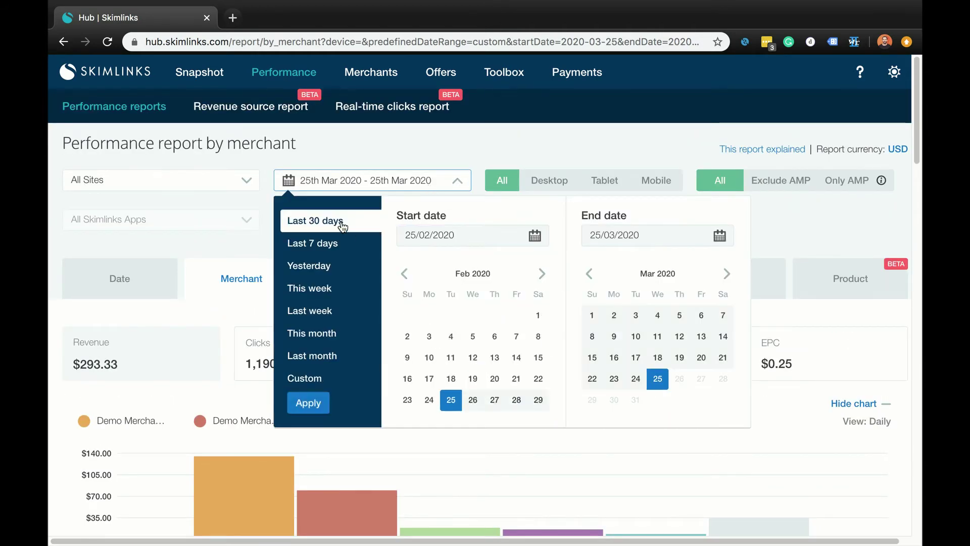
click(309, 403)
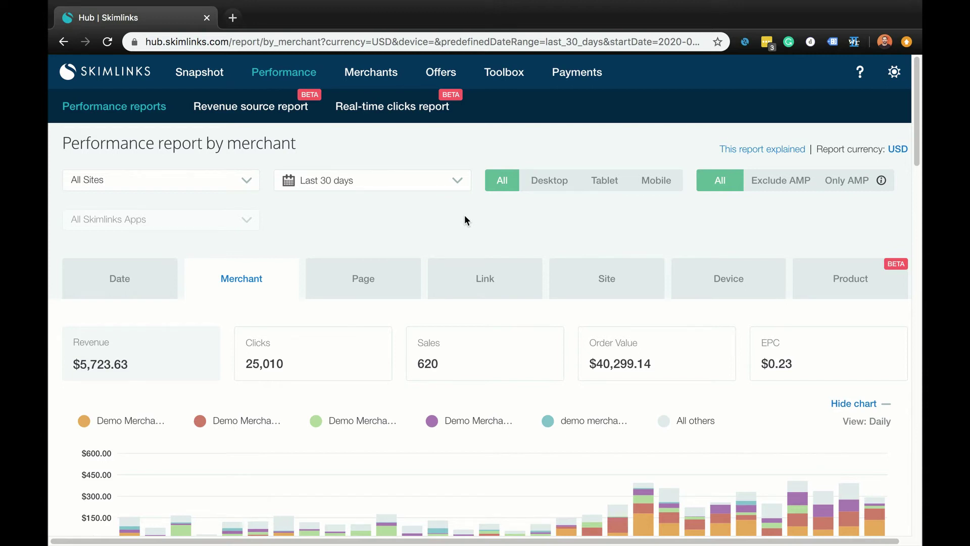
- Compare the Clicks, Sales and Order Value charts of the merchant report, and return to the Revenue chart
scroll(455, 233, down, 3)
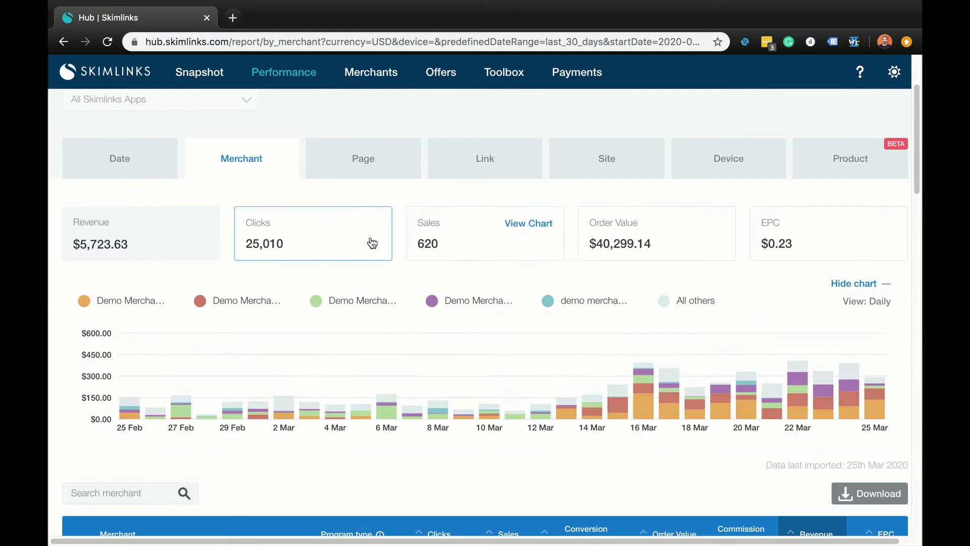
click(358, 235)
click(497, 237)
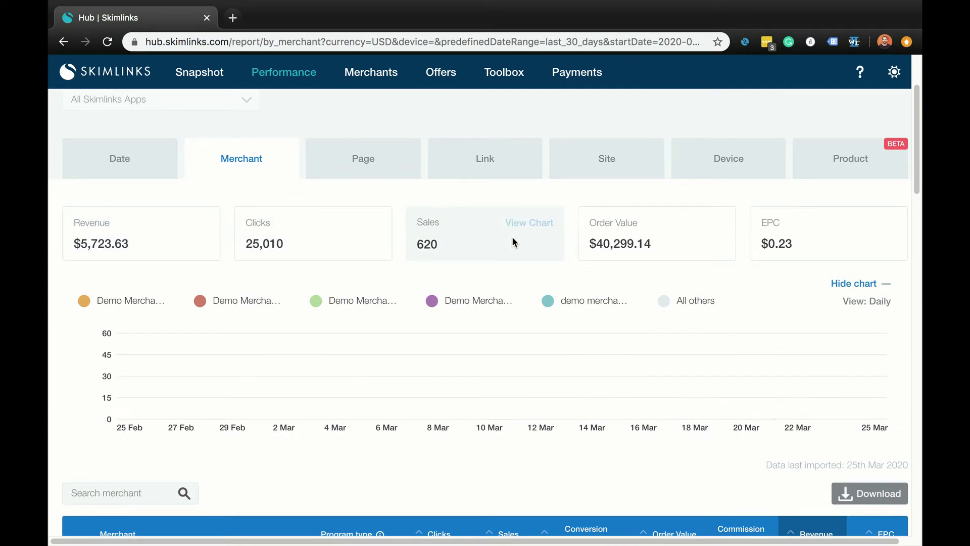
click(614, 244)
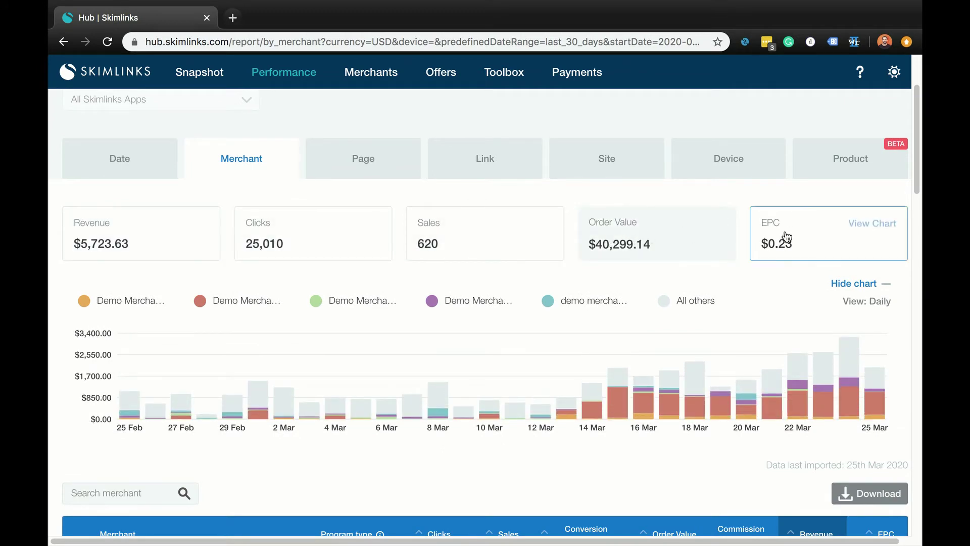
click(297, 239)
click(130, 243)
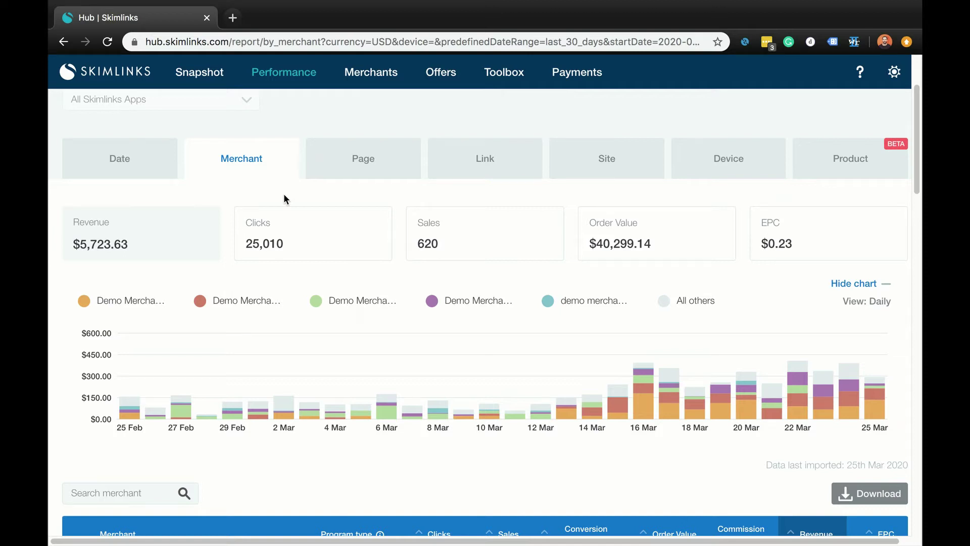
- Review the 30-day revenue chart by merchant and the merchant table, including its search and download options
scroll(283, 198, down, 3)
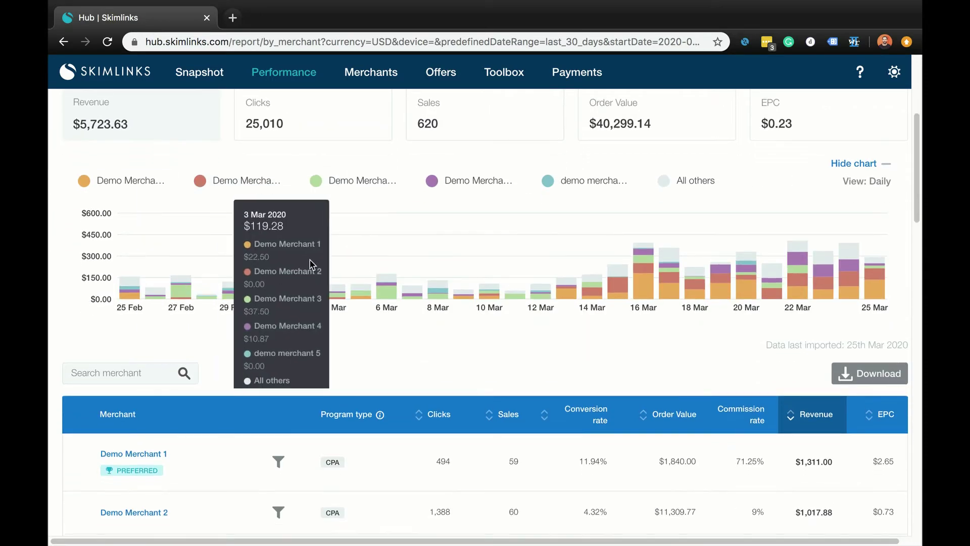
scroll(326, 281, down, 2)
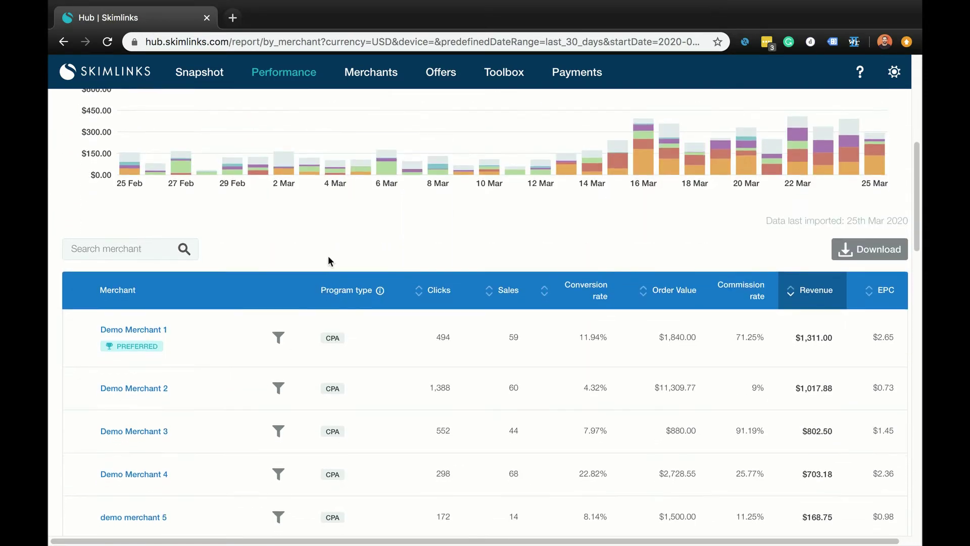
scroll(344, 235, down, 8)
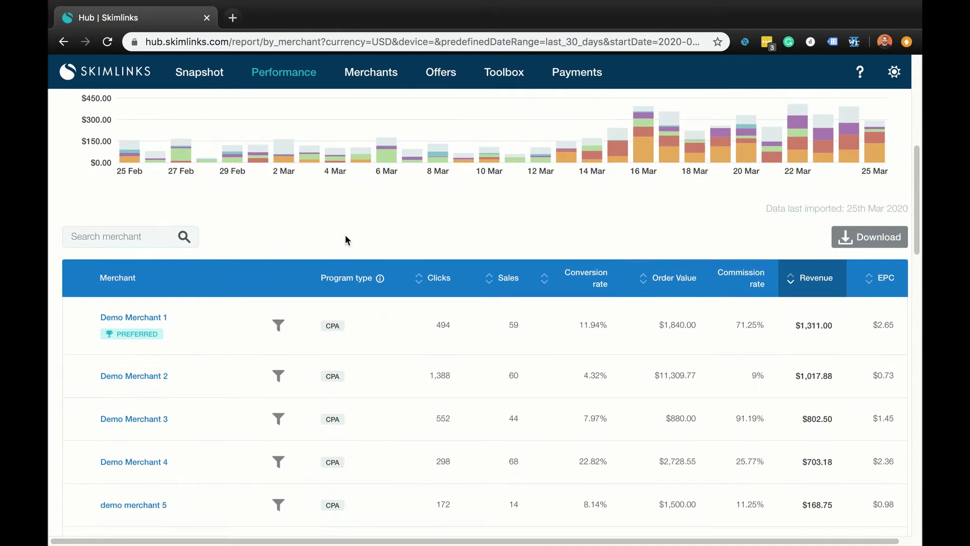
scroll(347, 256, up, 10)
scroll(346, 258, down, 3)
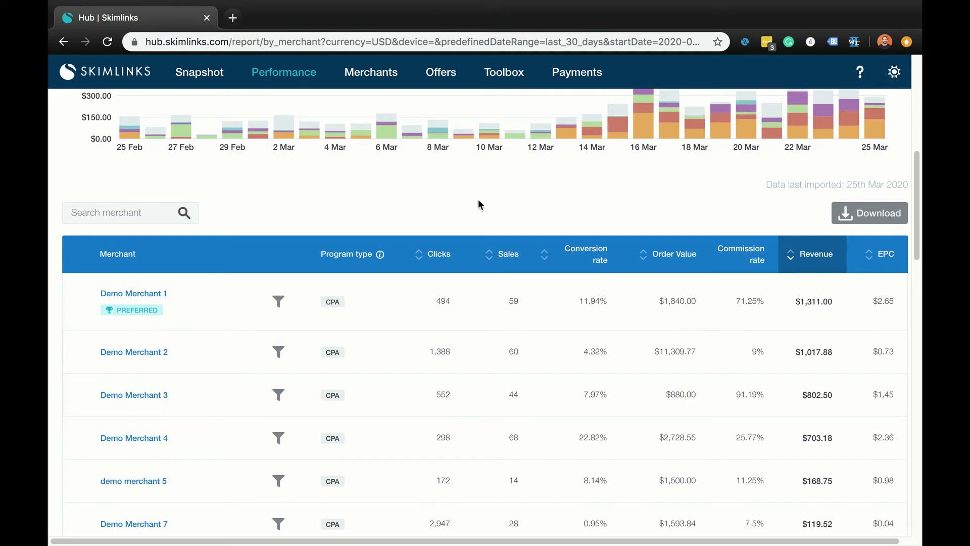
click(160, 211)
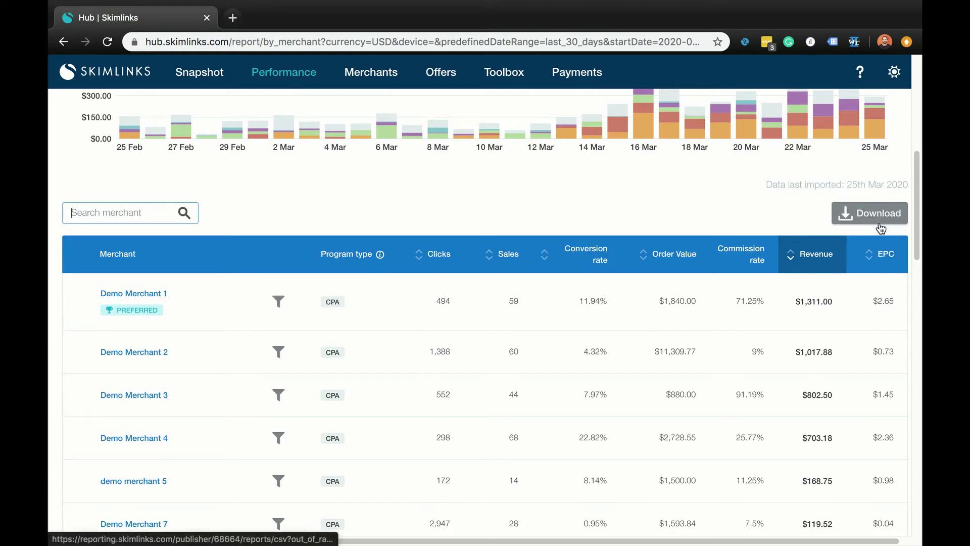
click(679, 200)
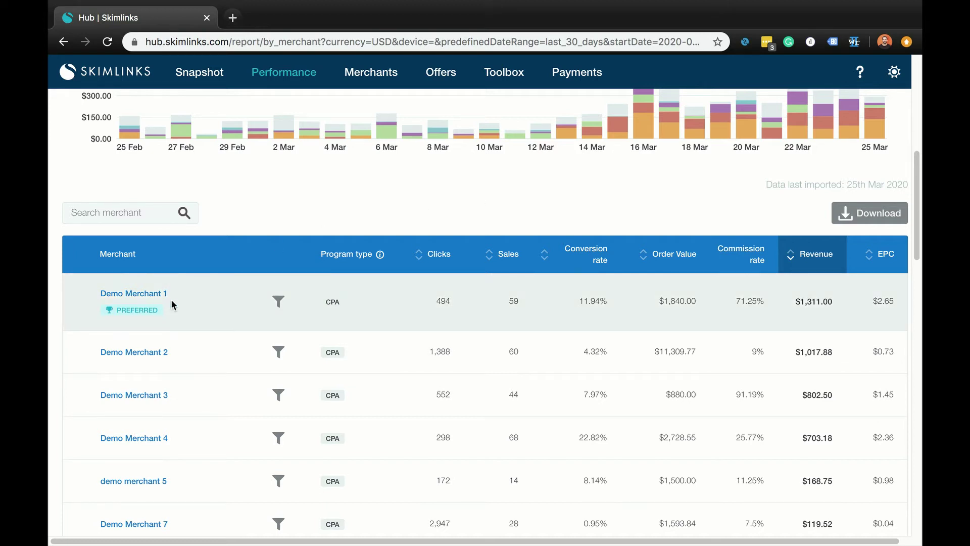
- Isolate Demo Merchant 1 in the daily revenue chart, and restore the chart to all merchants
scroll(558, 212, up, 4)
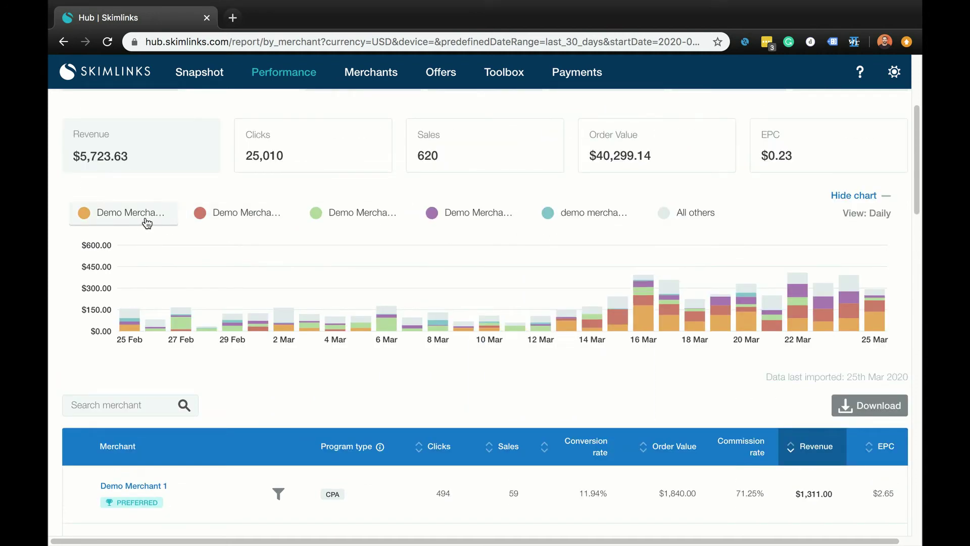
click(146, 223)
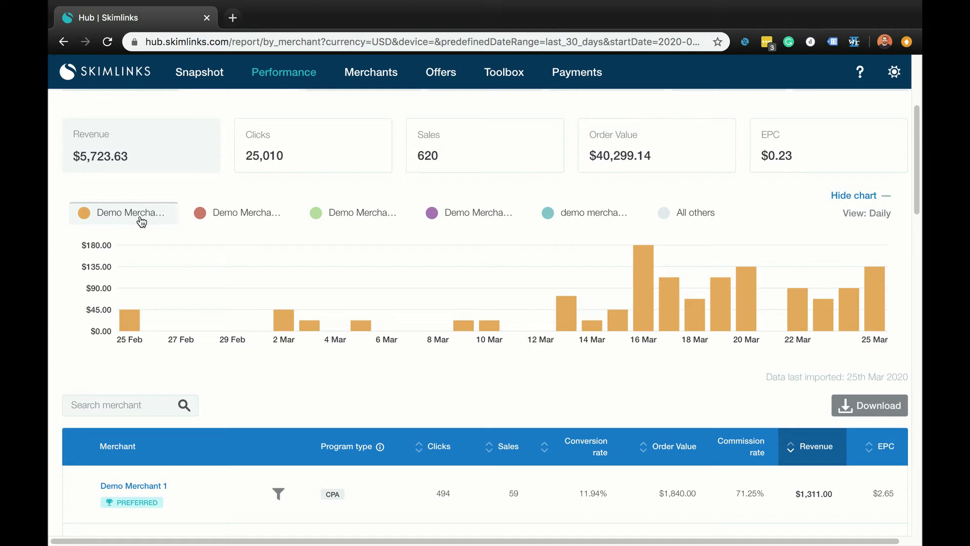
click(141, 221)
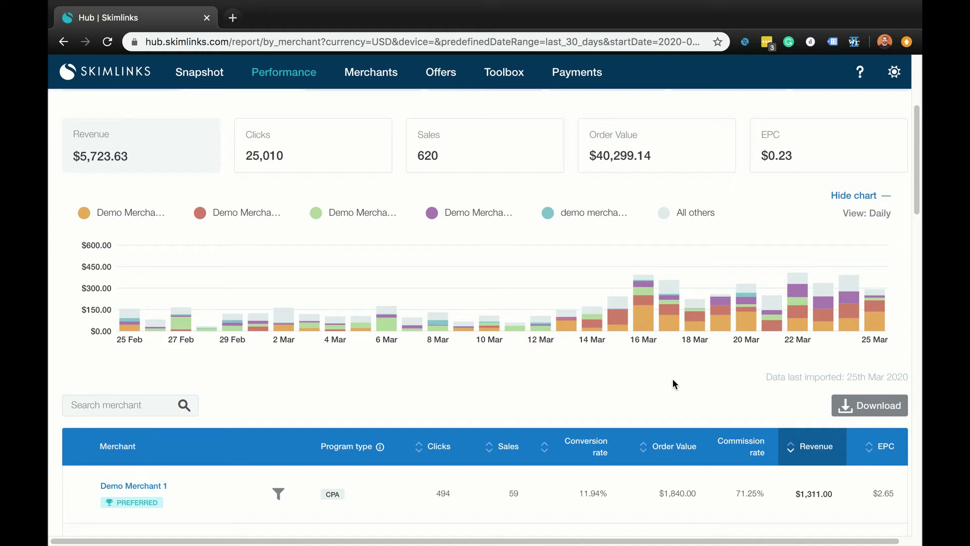
- Review the merchant table's metric columns, and open the performance report by page filtered to Demo Merchant 1
scroll(672, 379, down, 3)
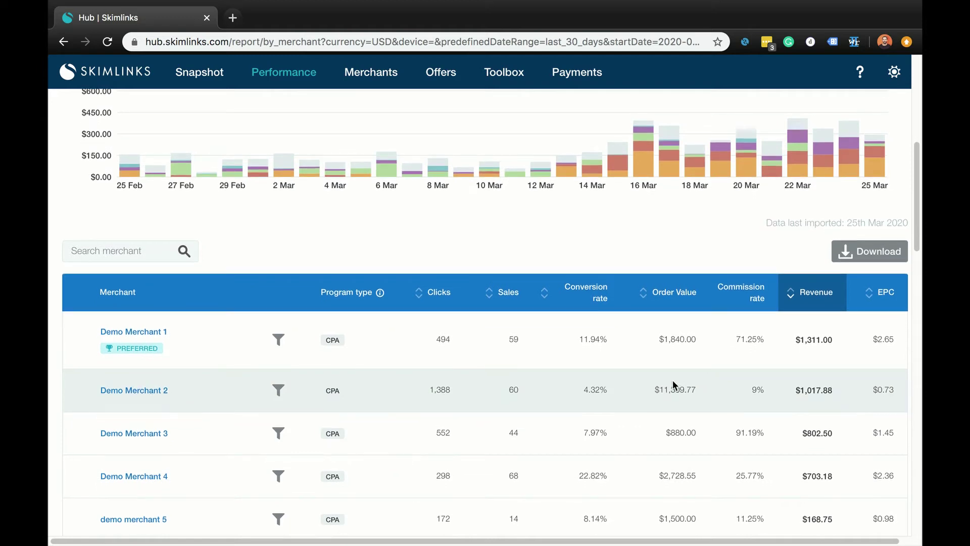
scroll(663, 377, down, 1)
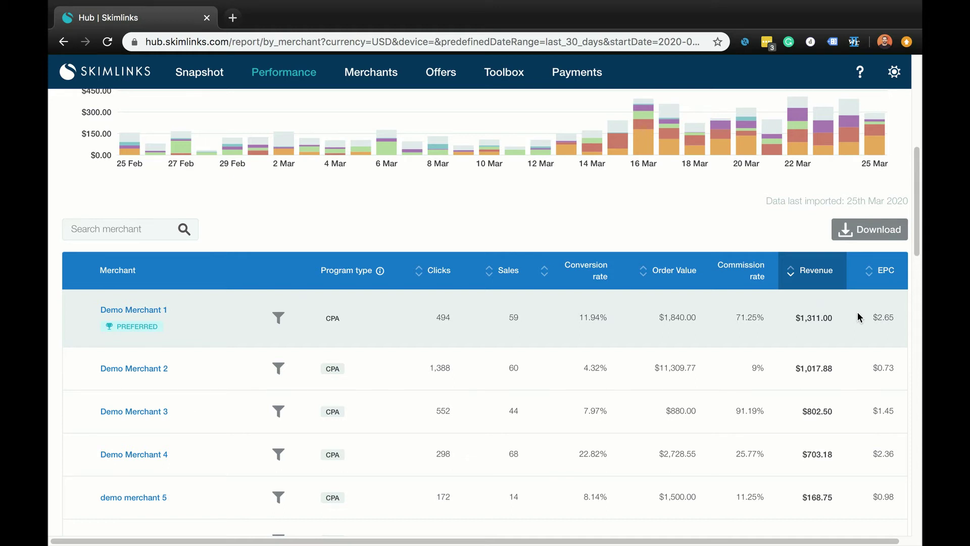
scroll(856, 316, down, 1)
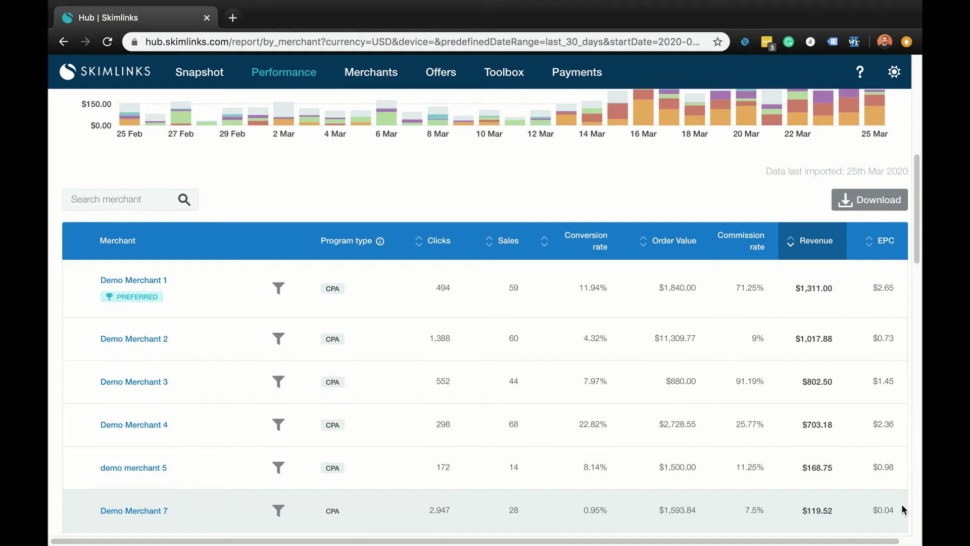
click(277, 290)
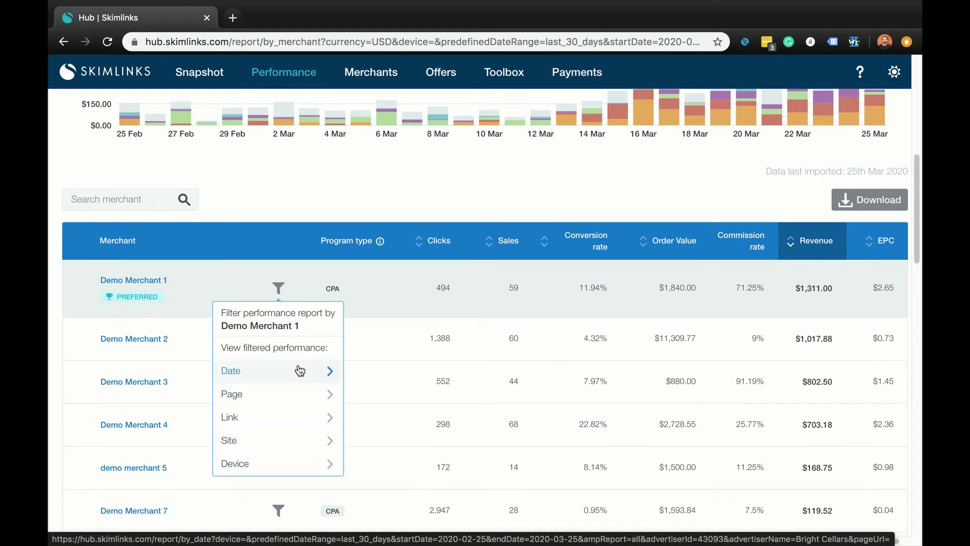
click(292, 399)
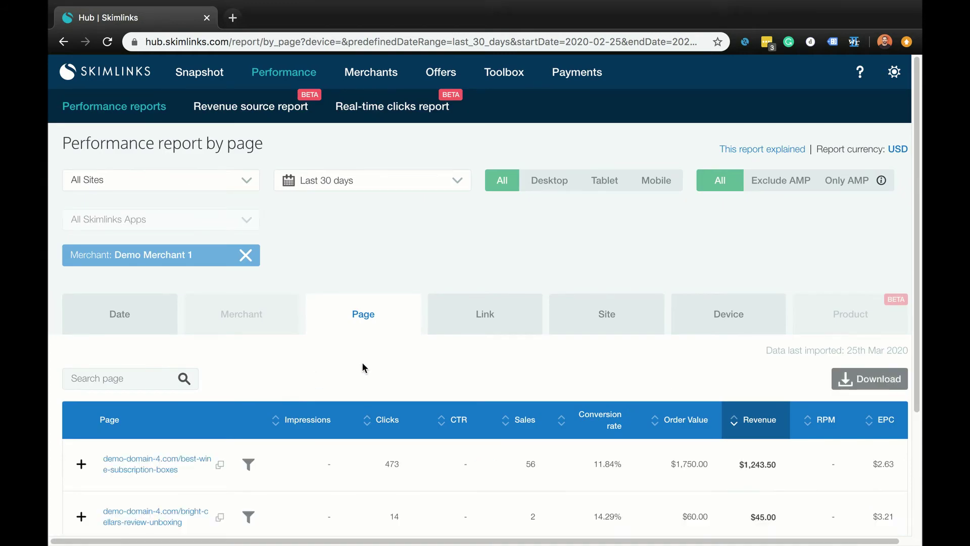
- Review the pages listed for Demo Merchant 1, and remove the merchant filter from the page report
scroll(361, 361, down, 3)
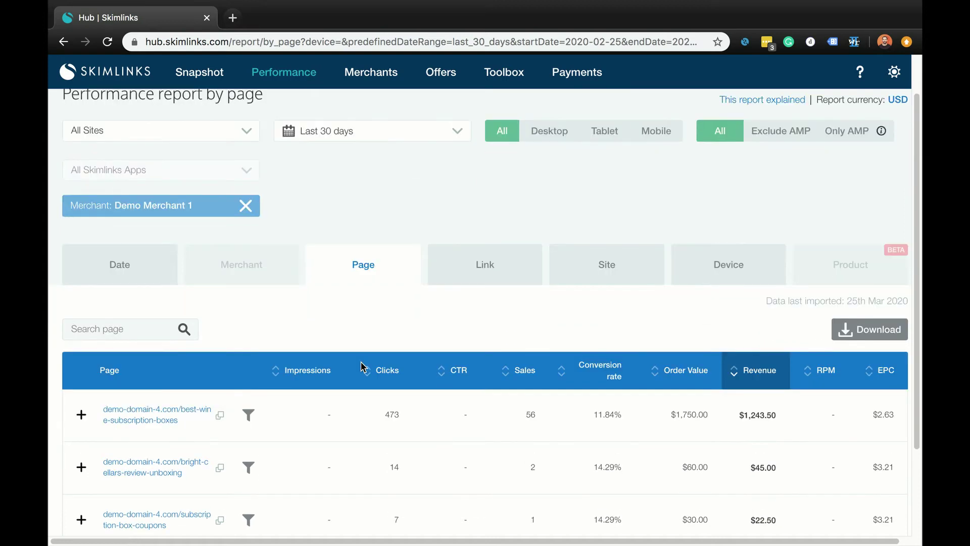
scroll(362, 364, down, 1)
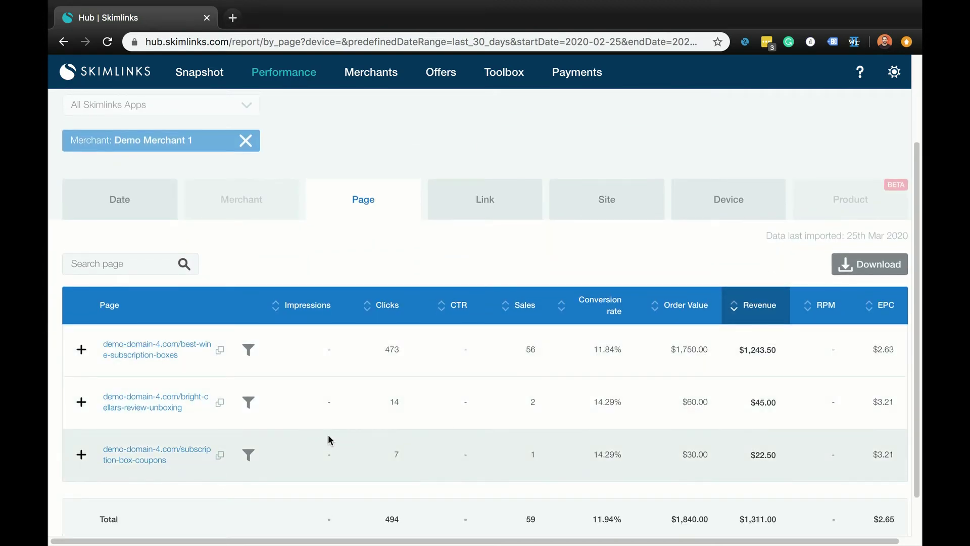
scroll(329, 440, up, 2)
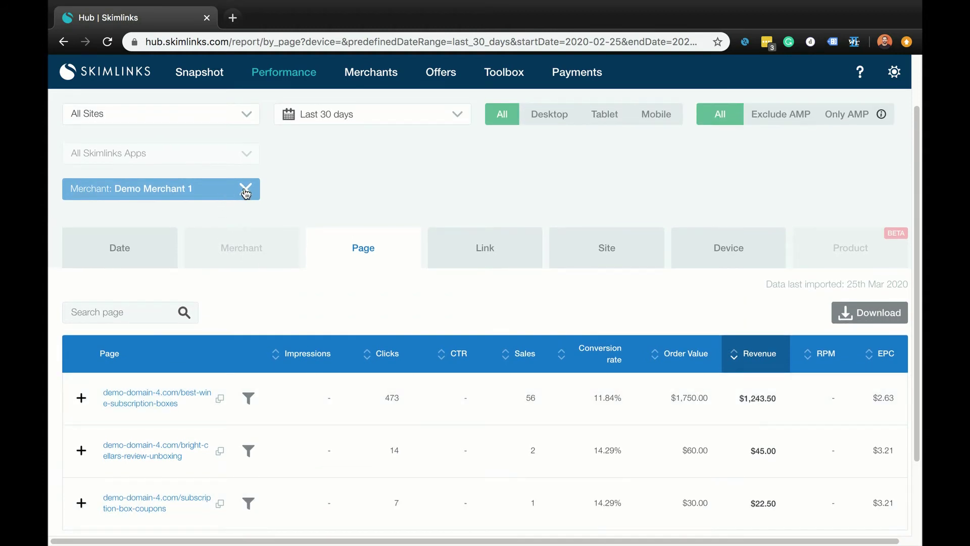
click(246, 190)
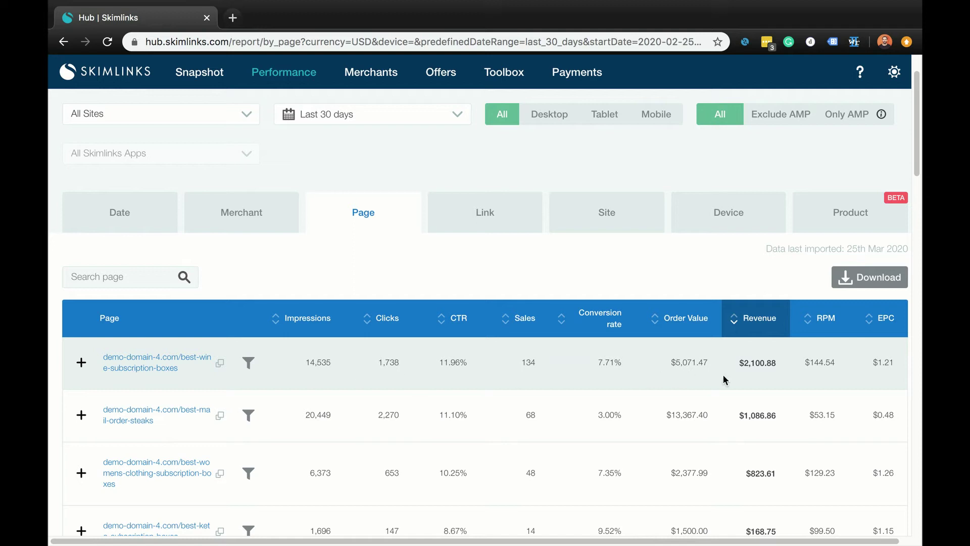
- Expand the demo-domain-4.com/best-wine-subscription-boxes page to review its top performing links, and collapse it again
click(81, 364)
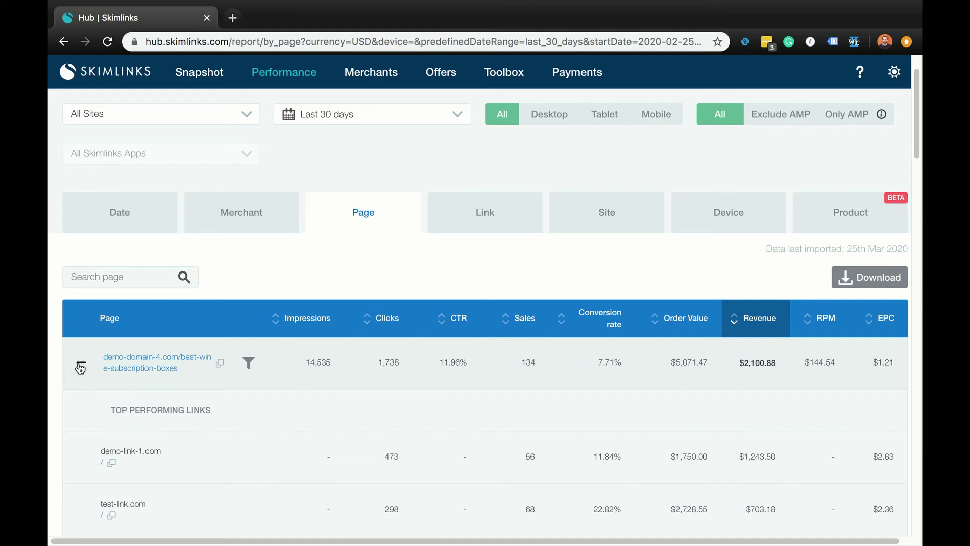
scroll(81, 366, down, 3)
scroll(79, 364, up, 2)
scroll(79, 362, up, 1)
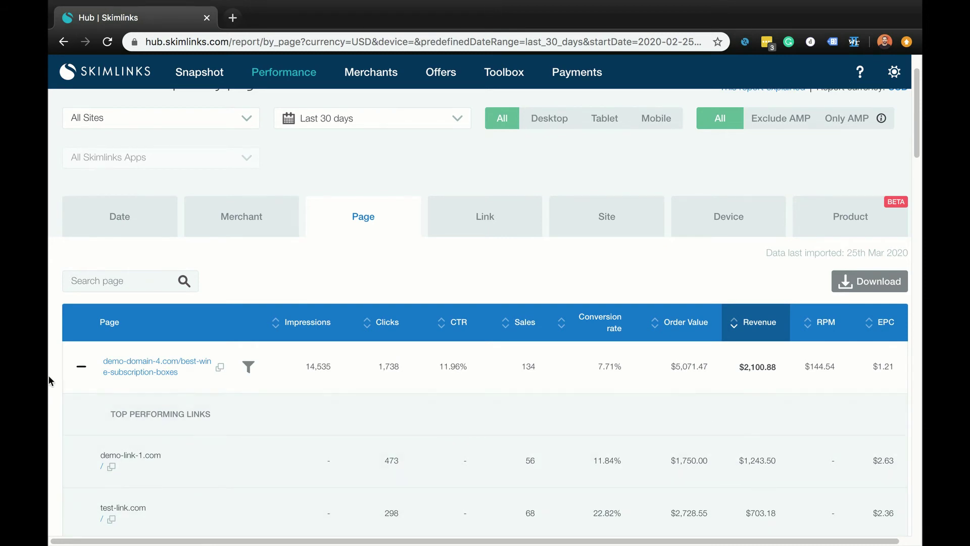
click(81, 370)
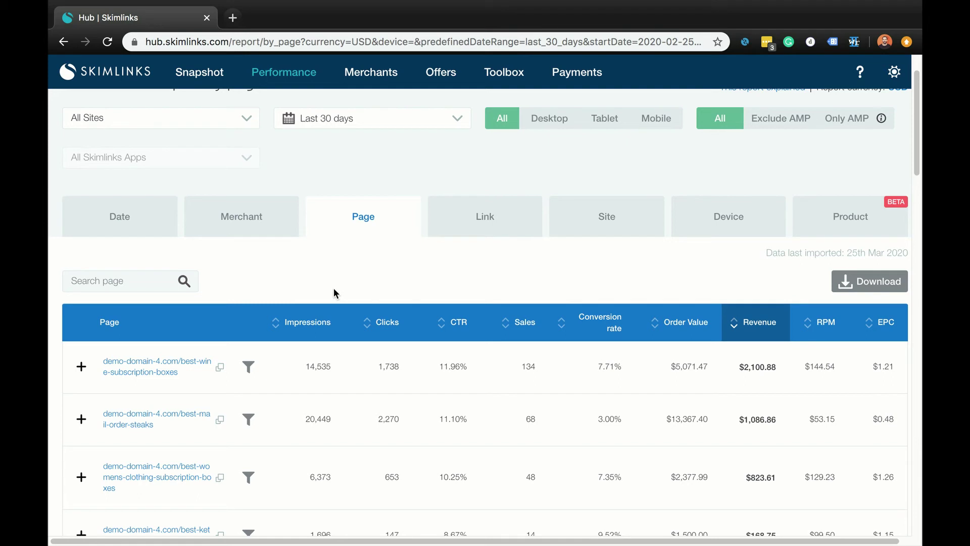
- View the link report filtered to the demo-domain-4.com/best-wine-subscription-boxes page, and remove the page filter
click(249, 366)
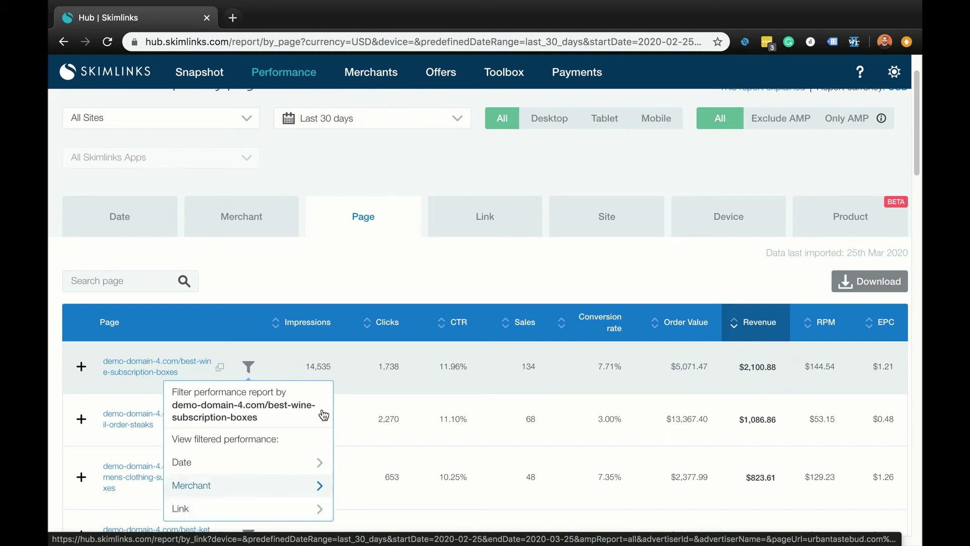
mouse_move(249, 371)
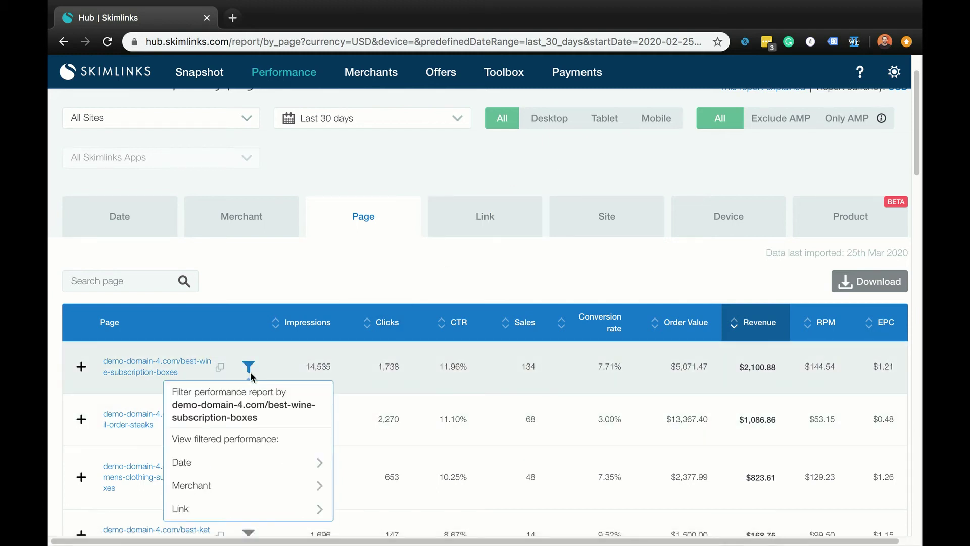
click(232, 507)
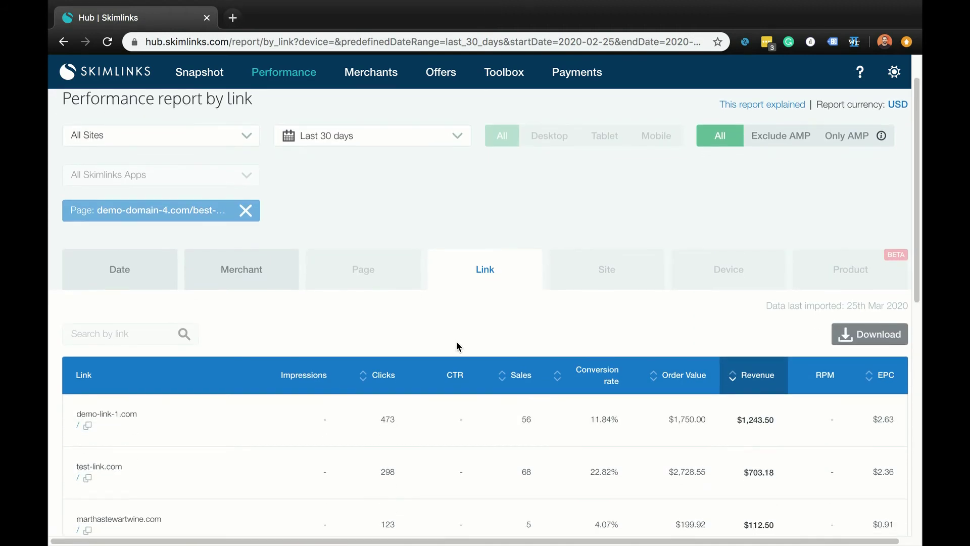
scroll(456, 340, down, 1)
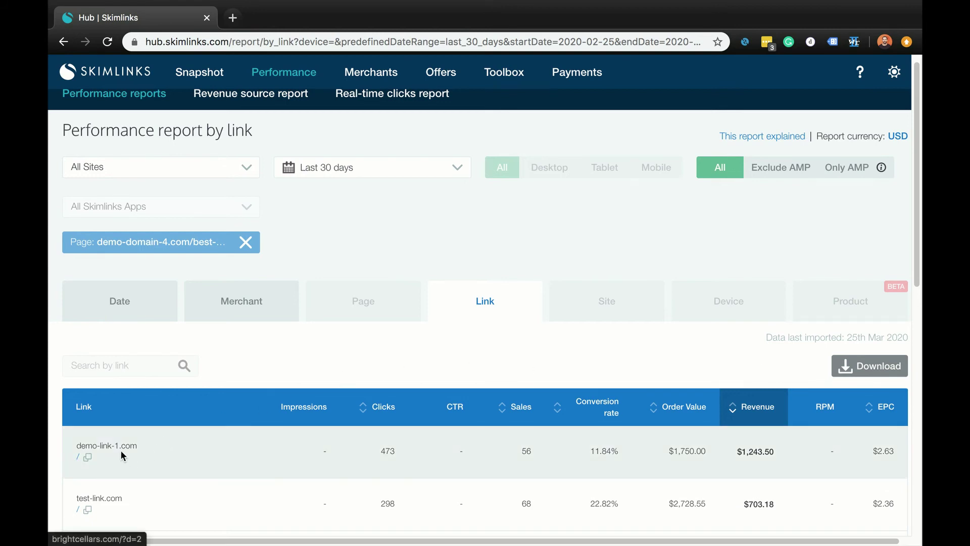
click(245, 242)
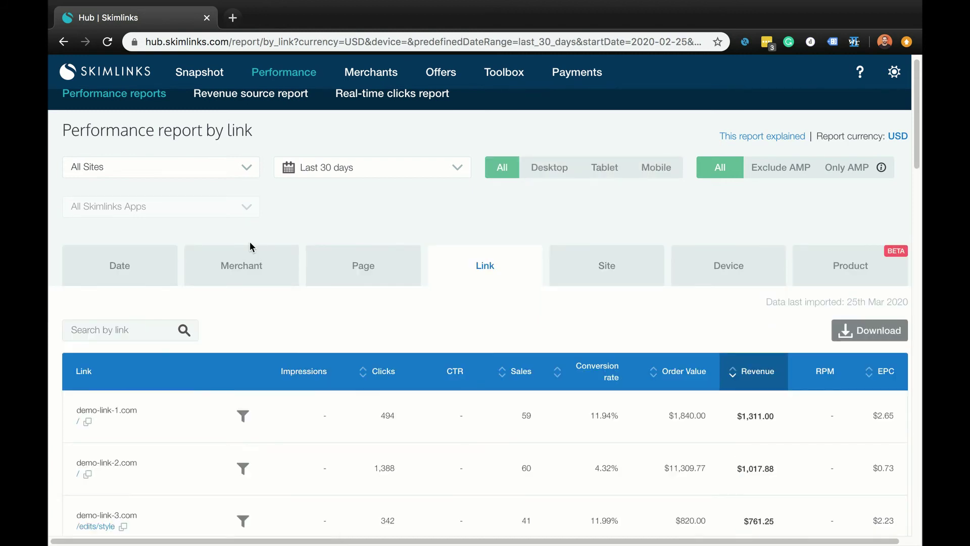
- View the site report filtered to the demo-link-1.com?d=2 link, and remove the link filter
click(244, 414)
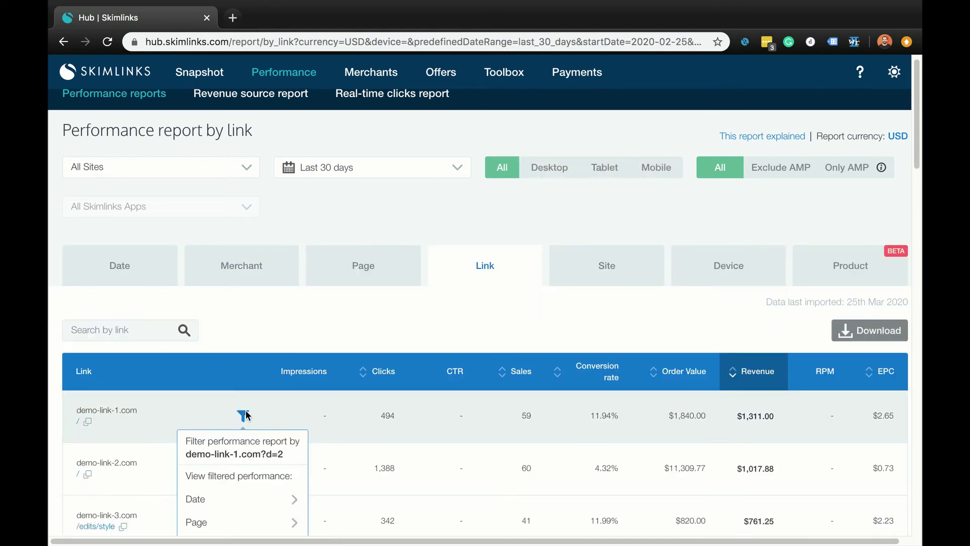
scroll(248, 470, down, 2)
click(250, 470)
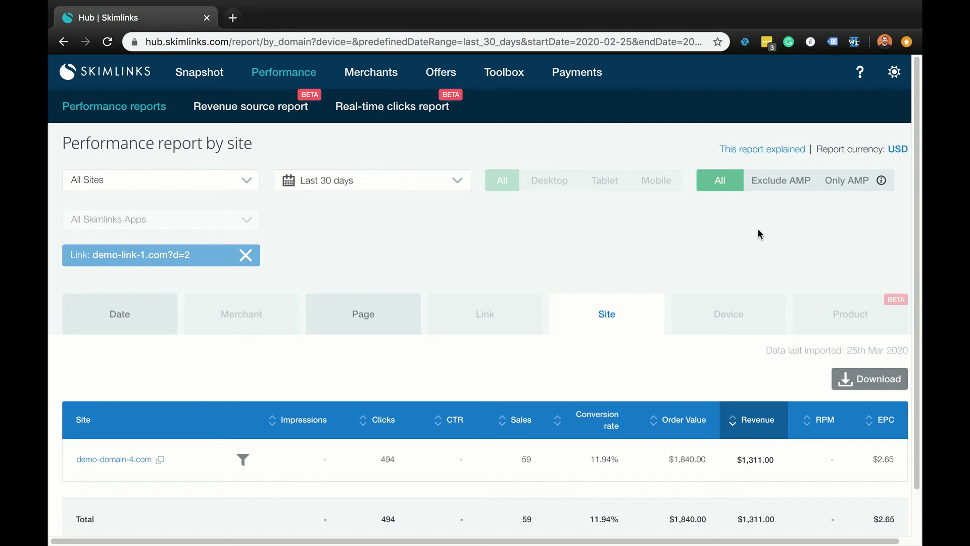
click(246, 255)
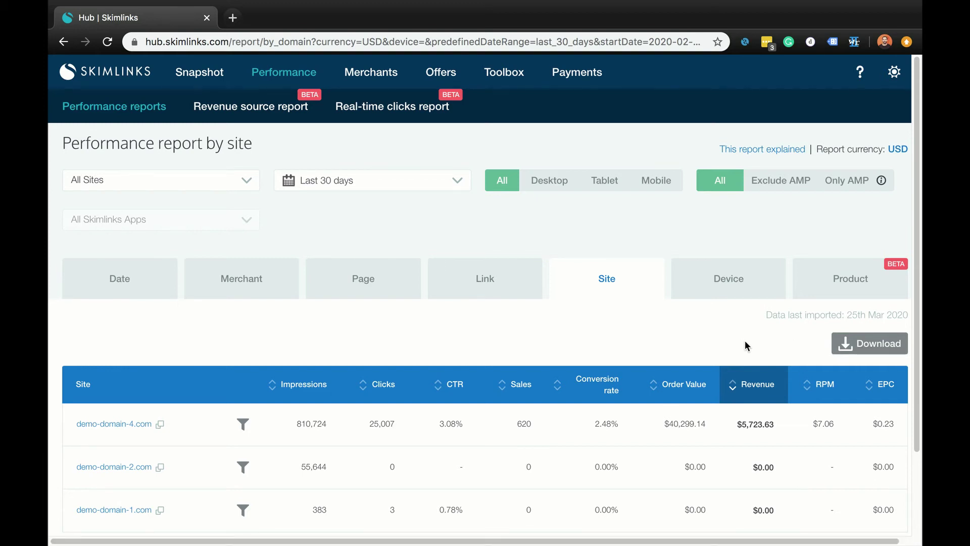
- Open the device report filtered to demo-domain-4.com from the site report, and review its device breakdown
scroll(744, 340, down, 1)
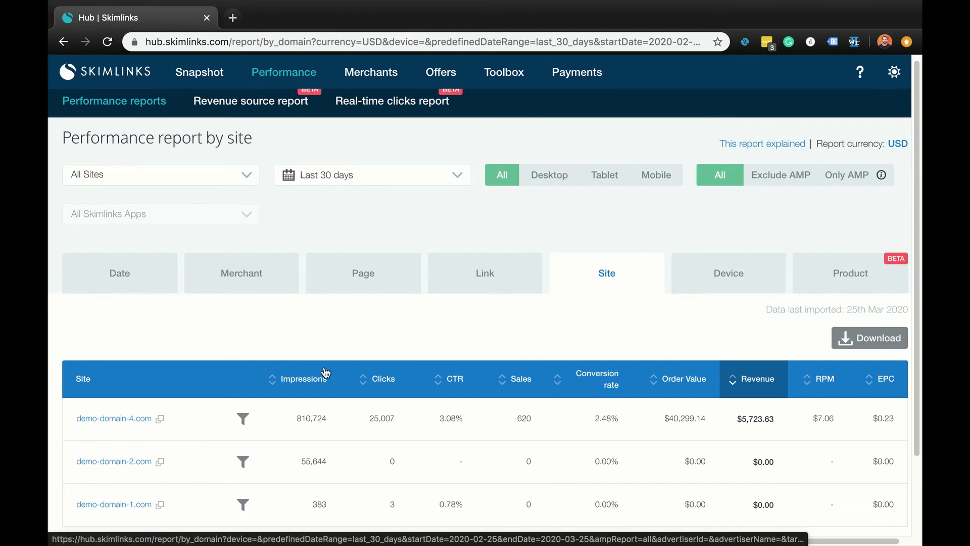
click(243, 418)
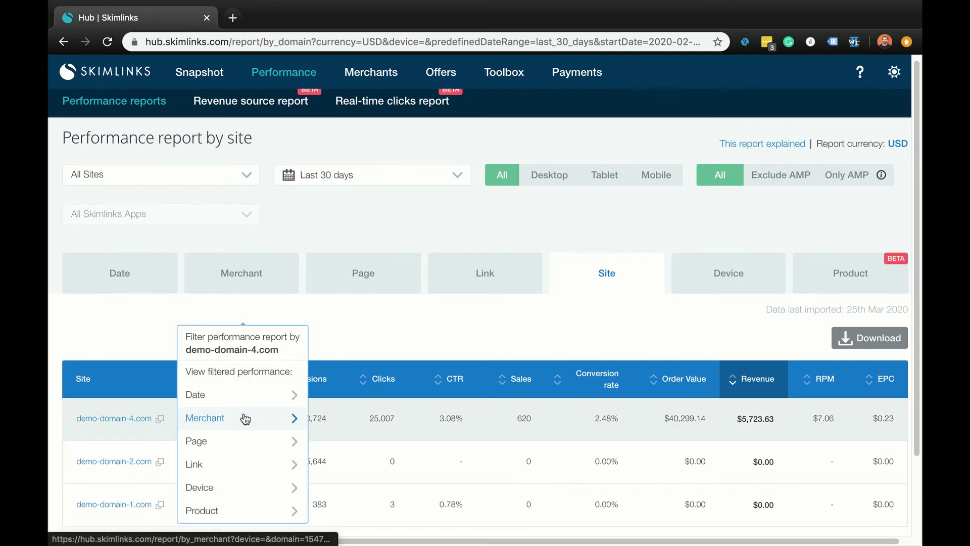
click(238, 492)
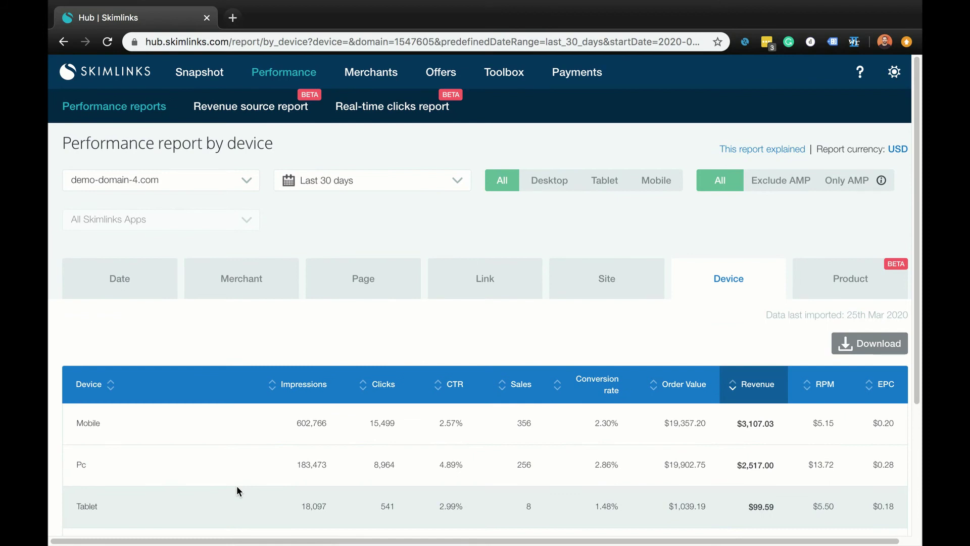
scroll(526, 437, down, 1)
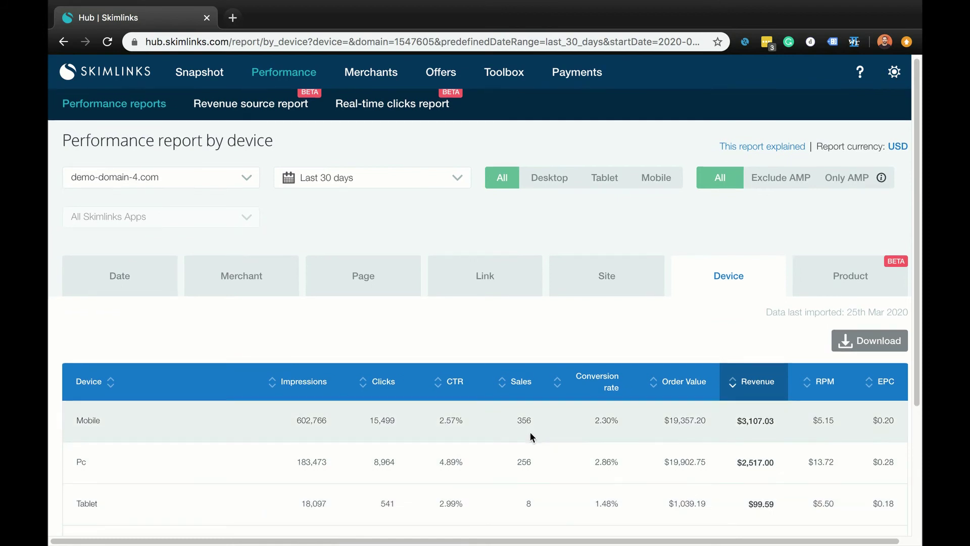
scroll(529, 436, down, 2)
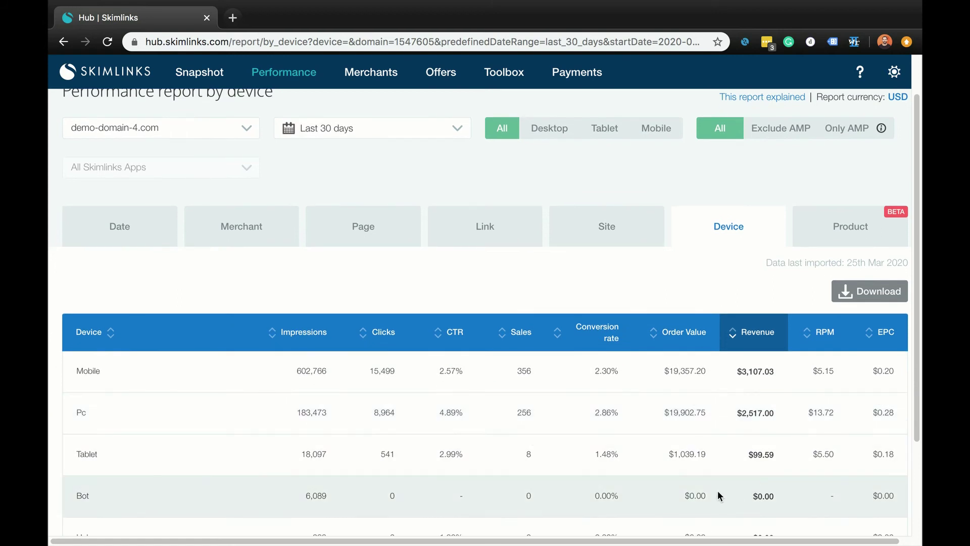
scroll(371, 401, up, 2)
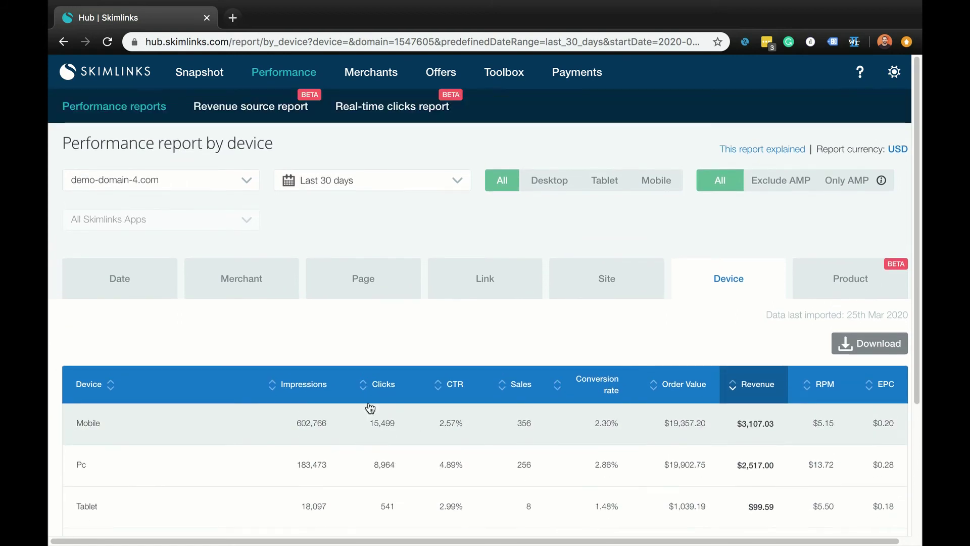
- Set the device report's site filter to All Sites, and review the metrics for every device type
click(244, 181)
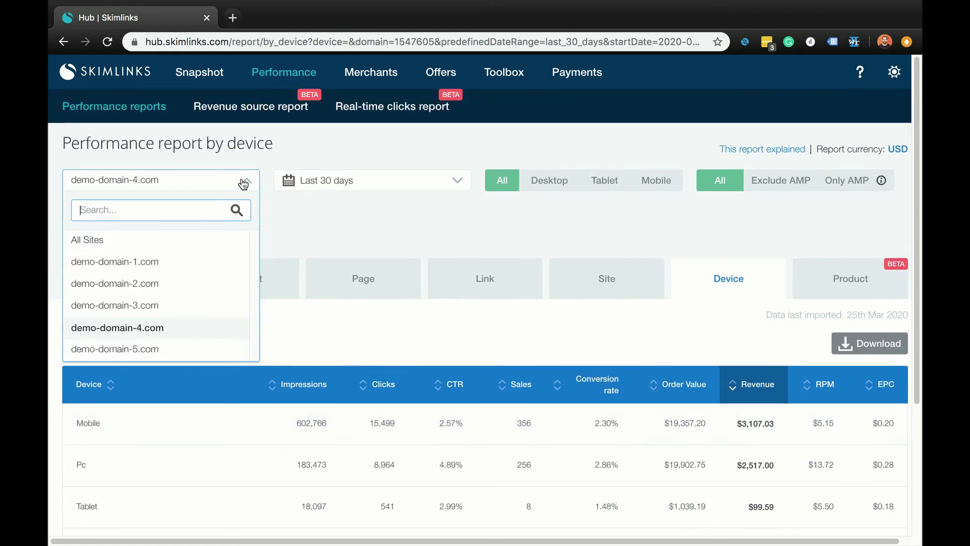
click(183, 234)
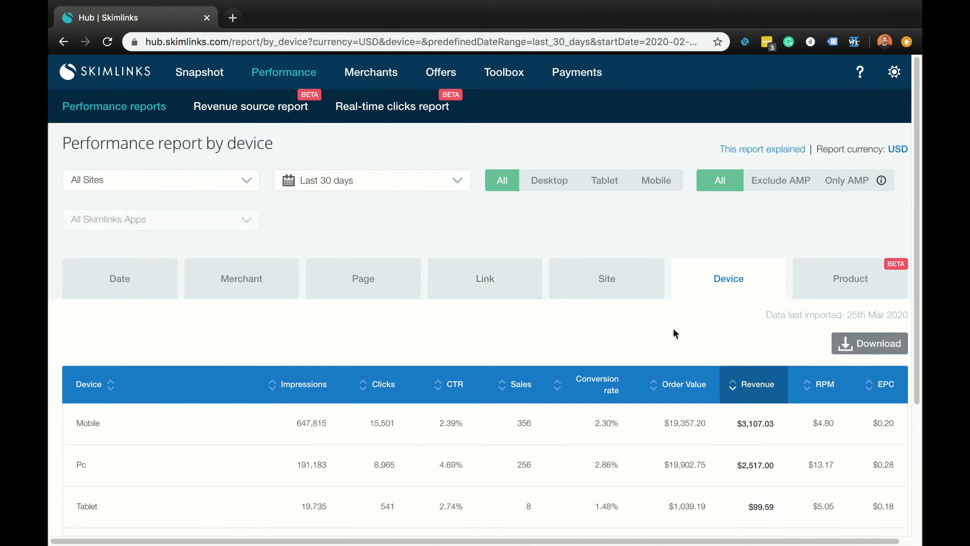
scroll(643, 331, down, 3)
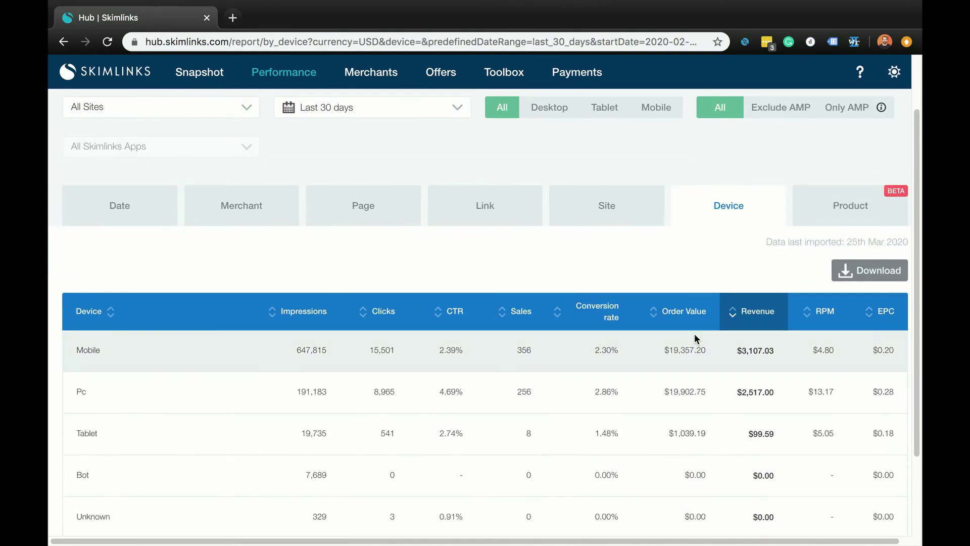
scroll(695, 335, down, 3)
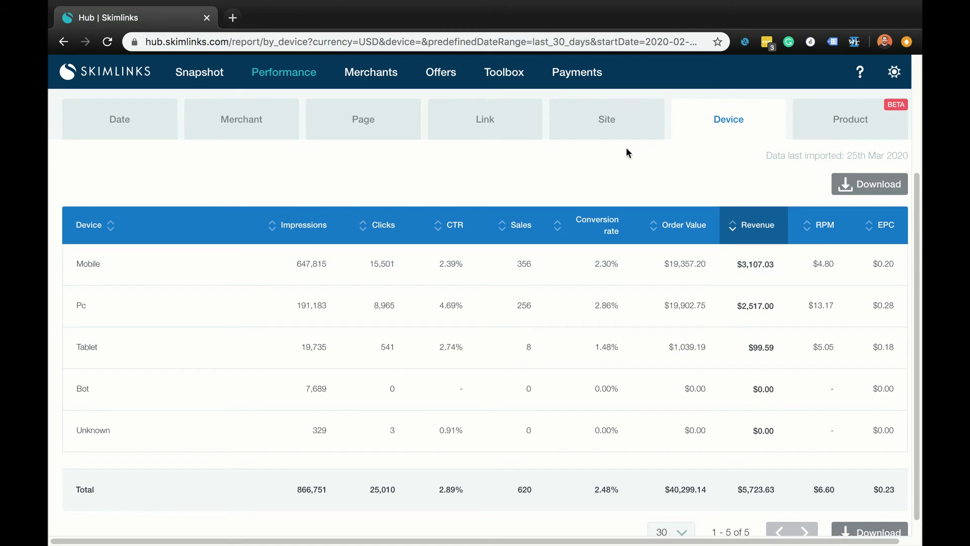
- Open the performance report by product, and review the listed products with their merchant, network, SKU, quantity and revenue
click(858, 124)
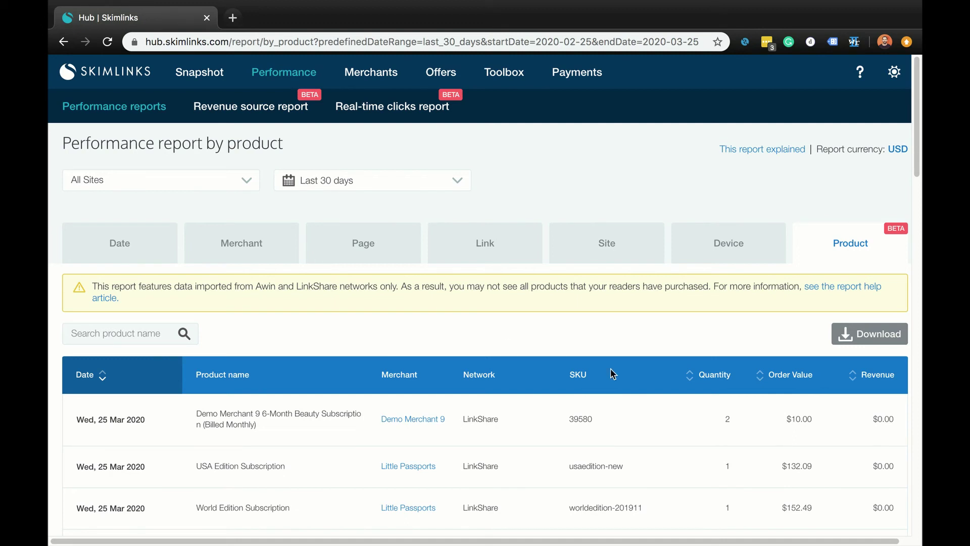
scroll(622, 377, down, 6)
scroll(754, 368, down, 2)
scroll(853, 362, up, 8)
scroll(737, 325, down, 4)
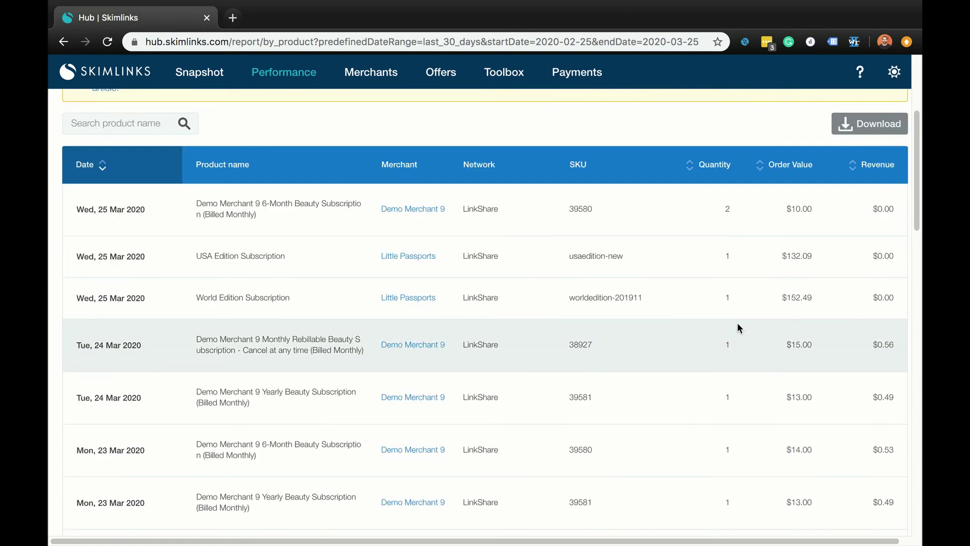
scroll(737, 325, up, 4)
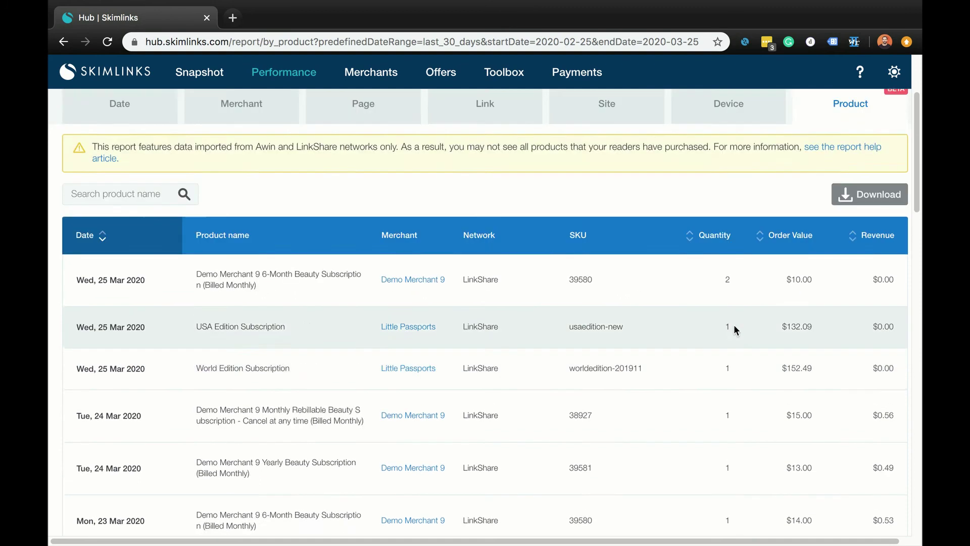
- Open the Revenue source report and sort its entries by revenue in descending order
click(275, 108)
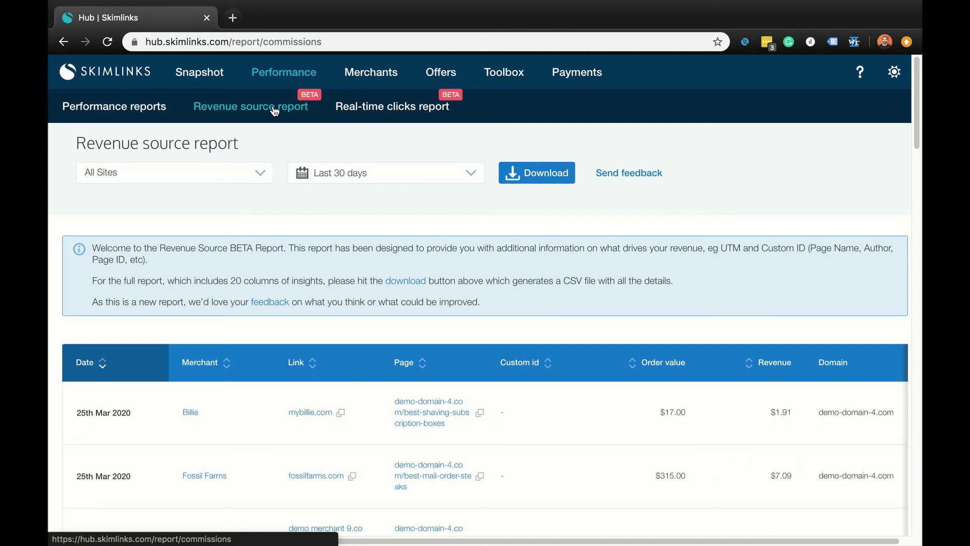
scroll(601, 349, down, 1)
scroll(601, 350, down, 3)
scroll(587, 357, down, 2)
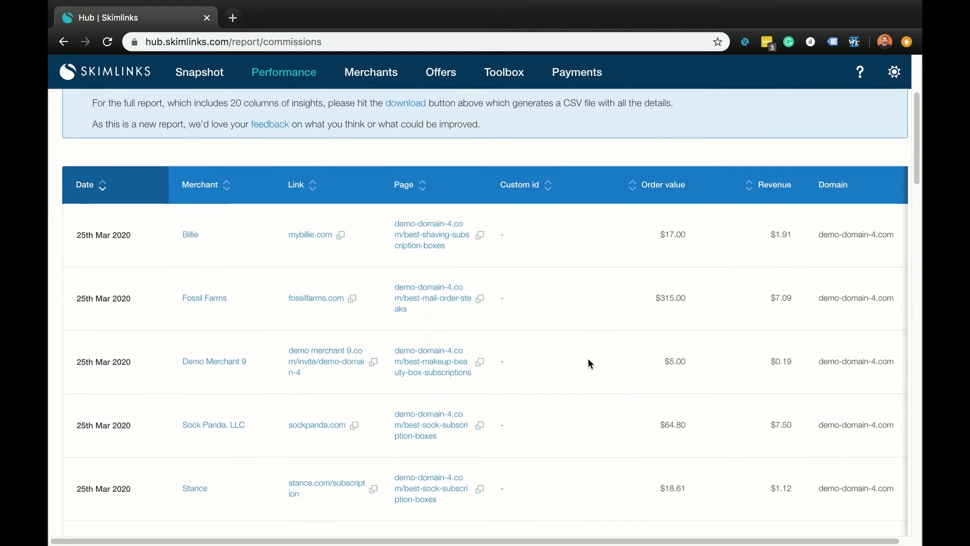
scroll(587, 358, up, 4)
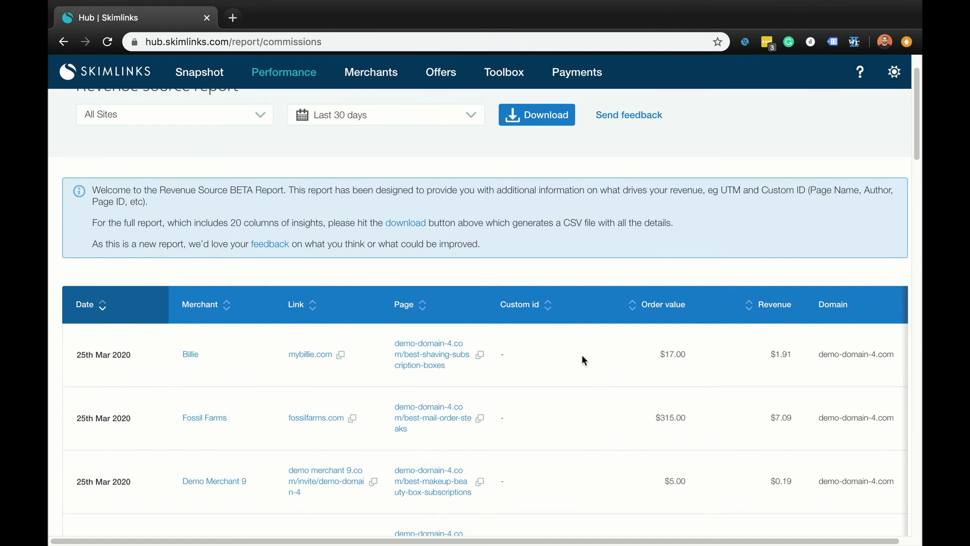
scroll(581, 355, up, 1)
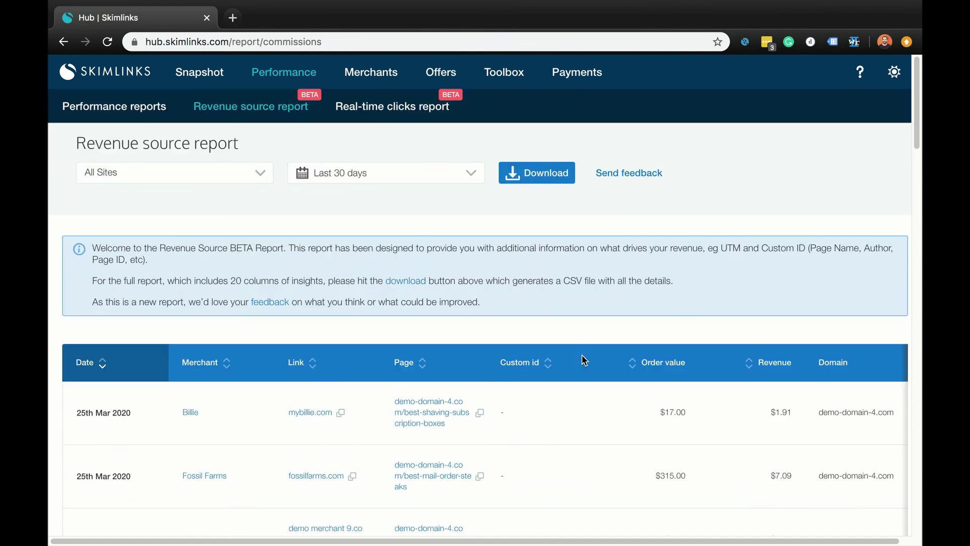
click(771, 372)
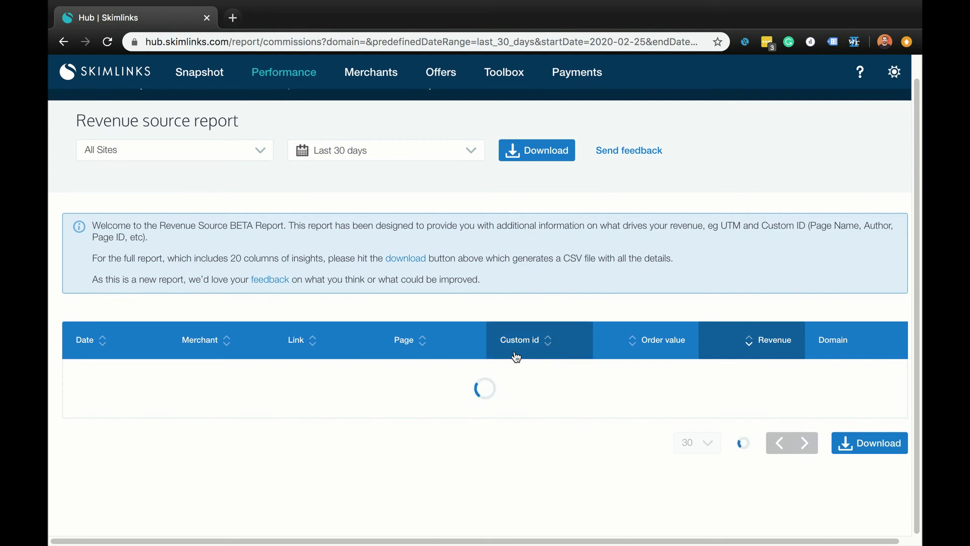
scroll(529, 379, up, 3)
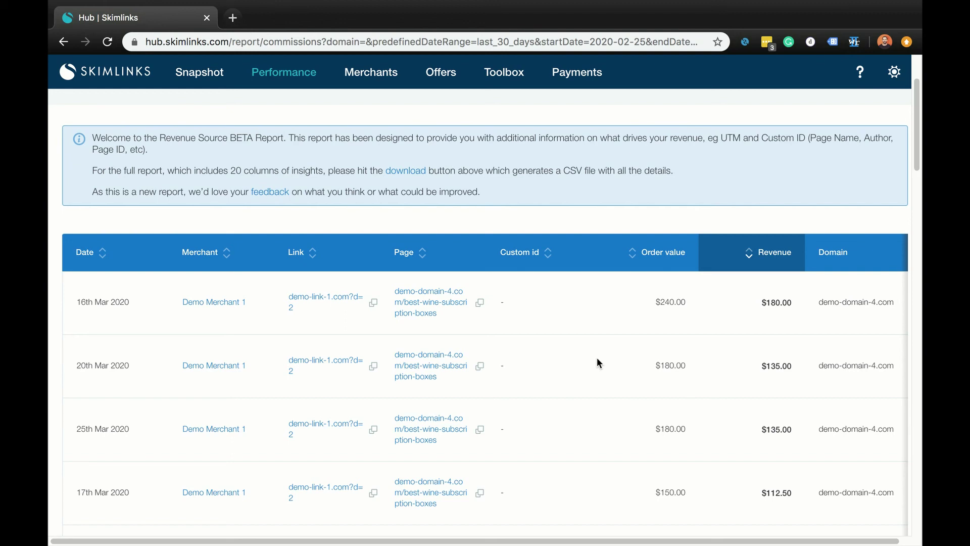
- Examine the Revenue source table's additional columns, including the Page UTM and Link UTM fields, and return to its first columns
scroll(596, 356, right, 8)
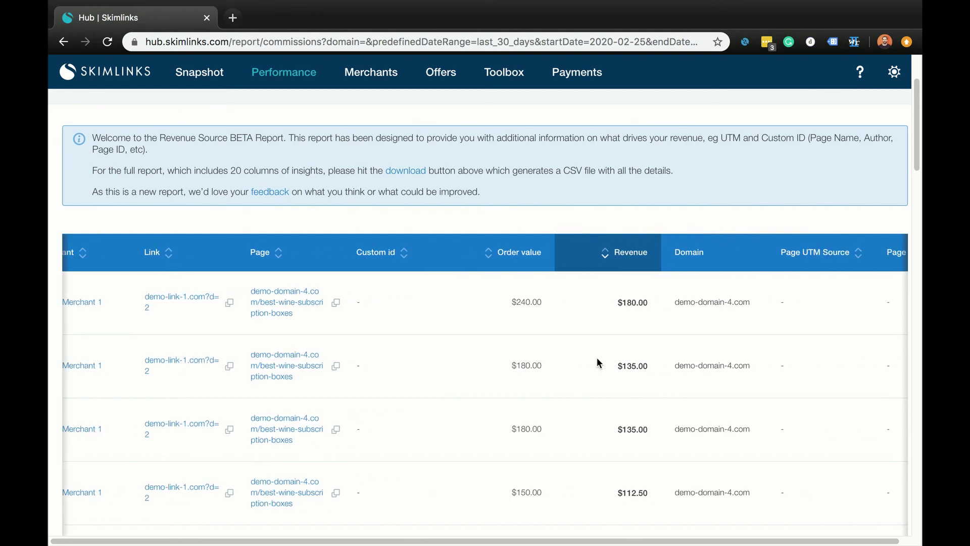
scroll(597, 360, right, 10)
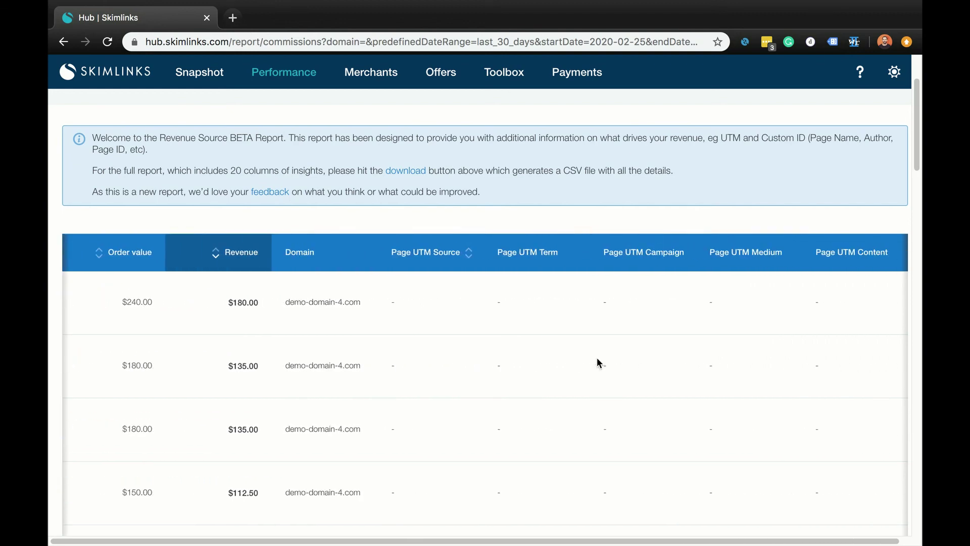
scroll(597, 359, right, 10)
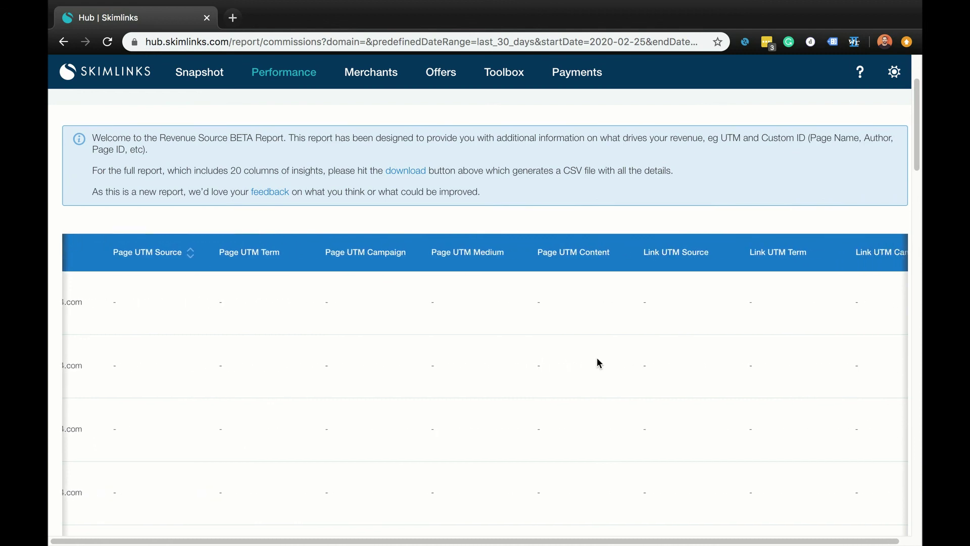
scroll(597, 363, right, 8)
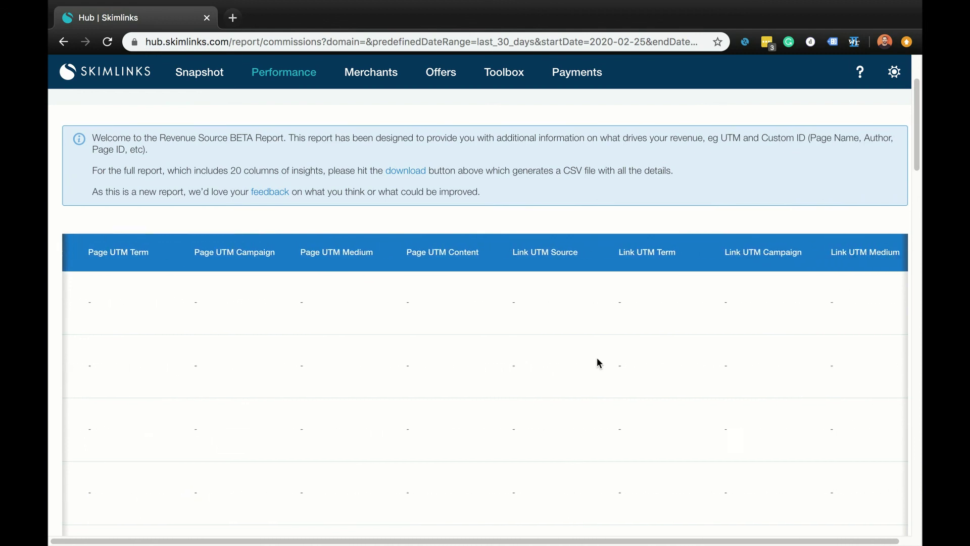
scroll(597, 363, right, 1)
scroll(597, 358, left, 5)
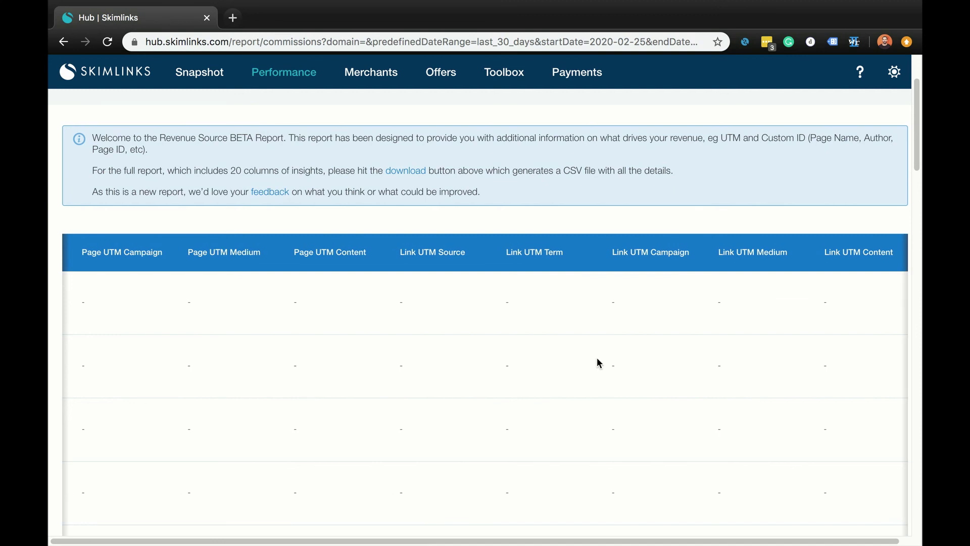
scroll(597, 359, left, 5)
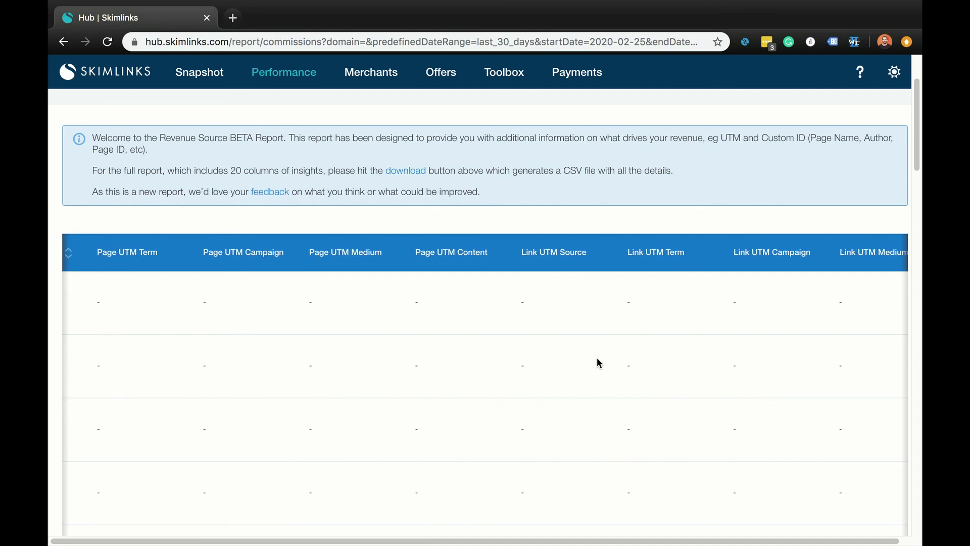
scroll(597, 363, left, 2)
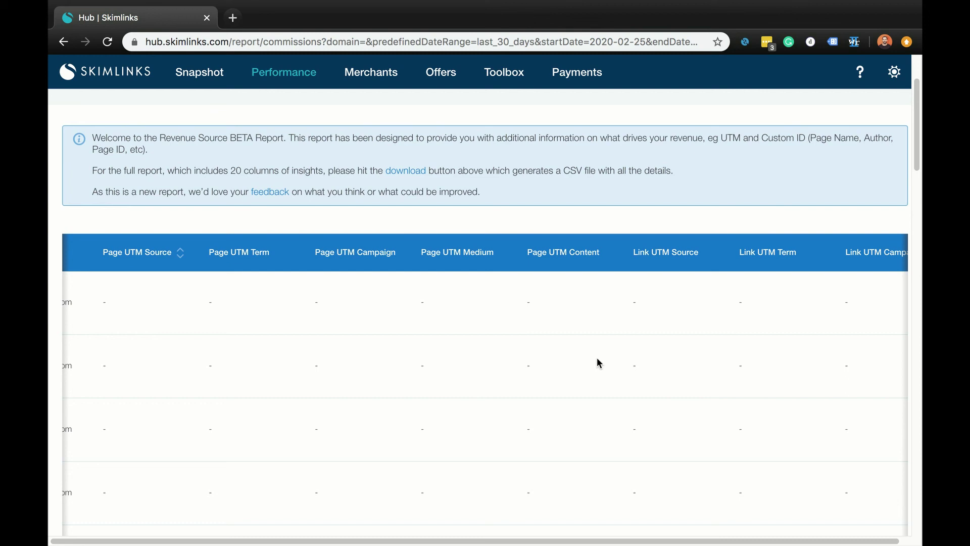
scroll(597, 360, left, 10)
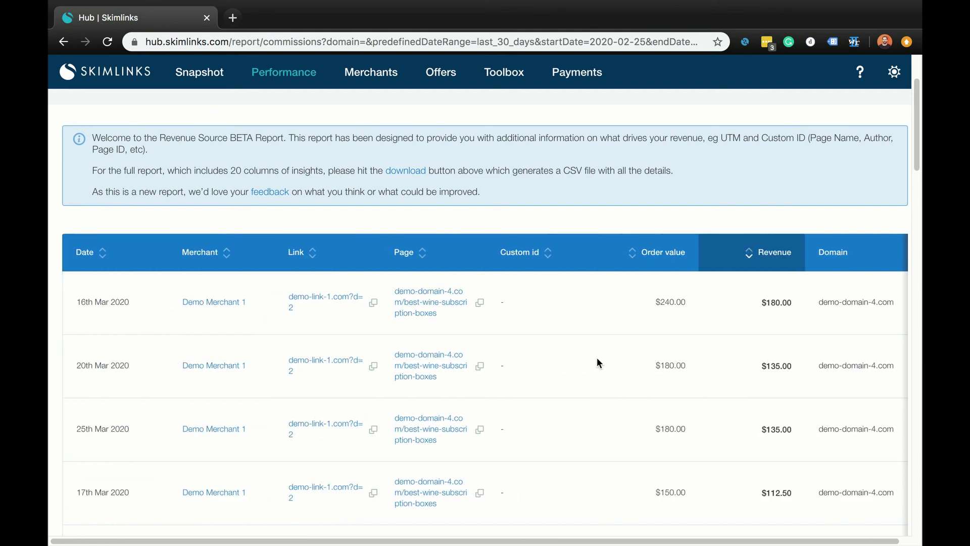
scroll(597, 359, up, 3)
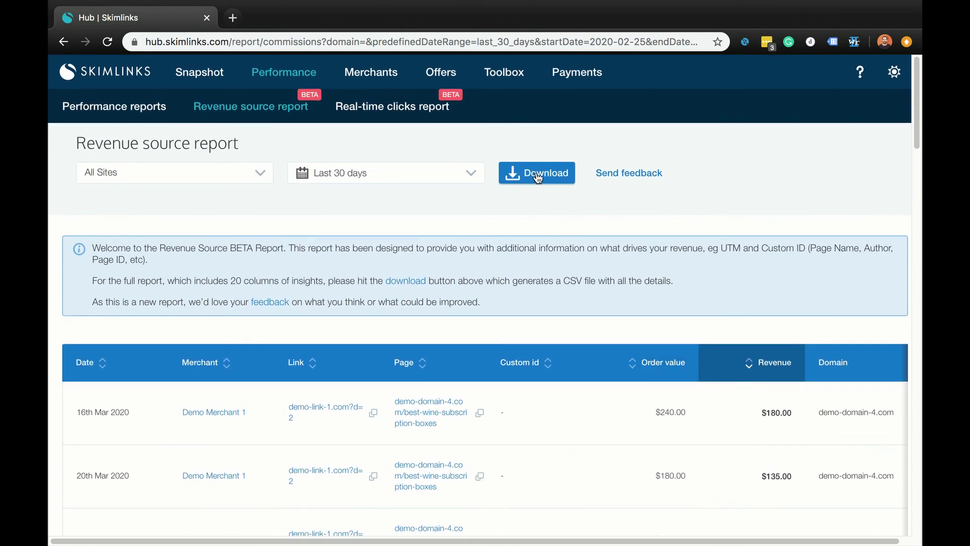
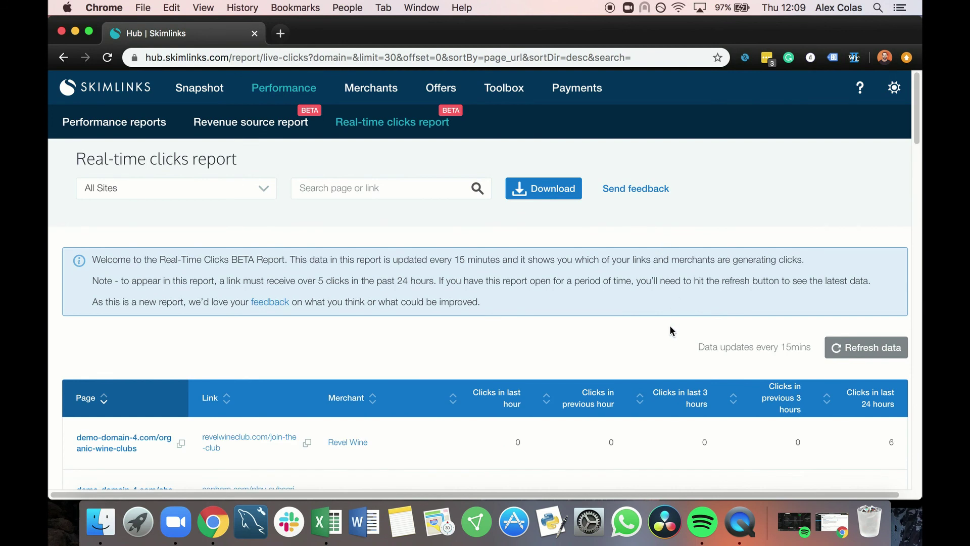
- Sort the Real-time clicks report by clicks in previous 3 hours in descending order, and review the listed pages and links
scroll(670, 327, down, 5)
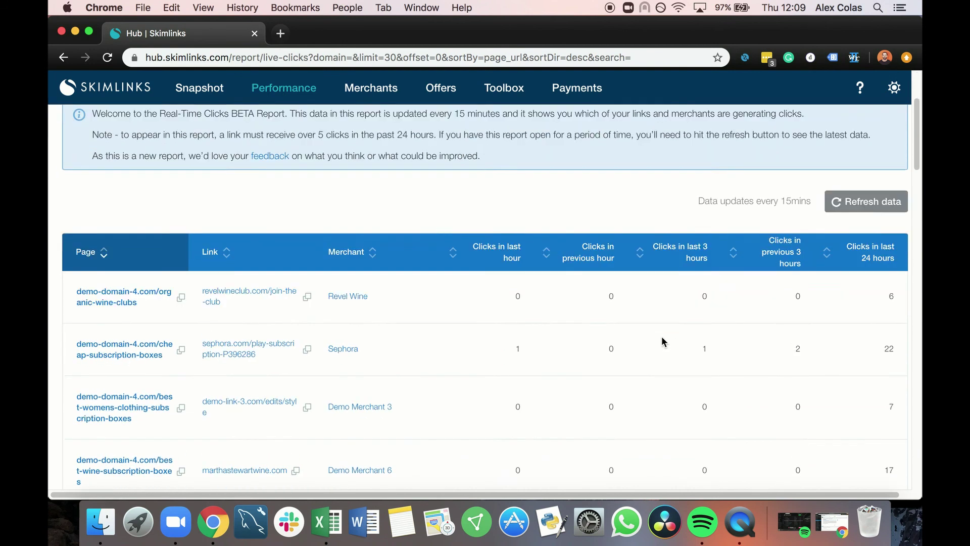
scroll(661, 342, down, 2)
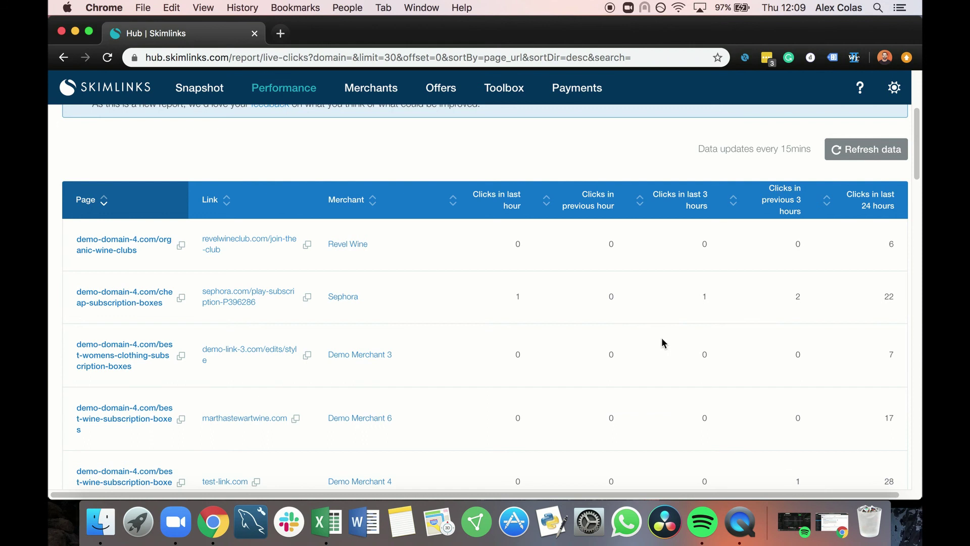
click(783, 203)
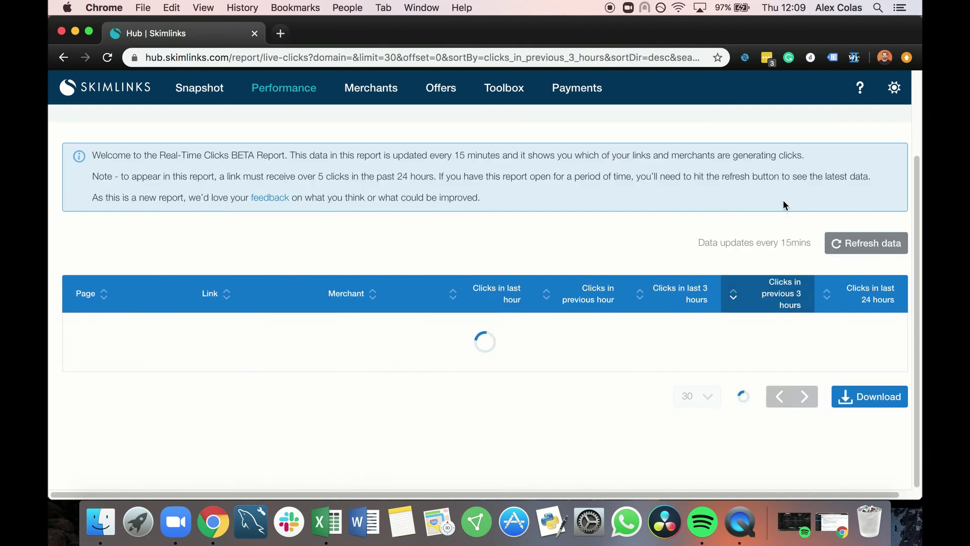
scroll(739, 233, down, 3)
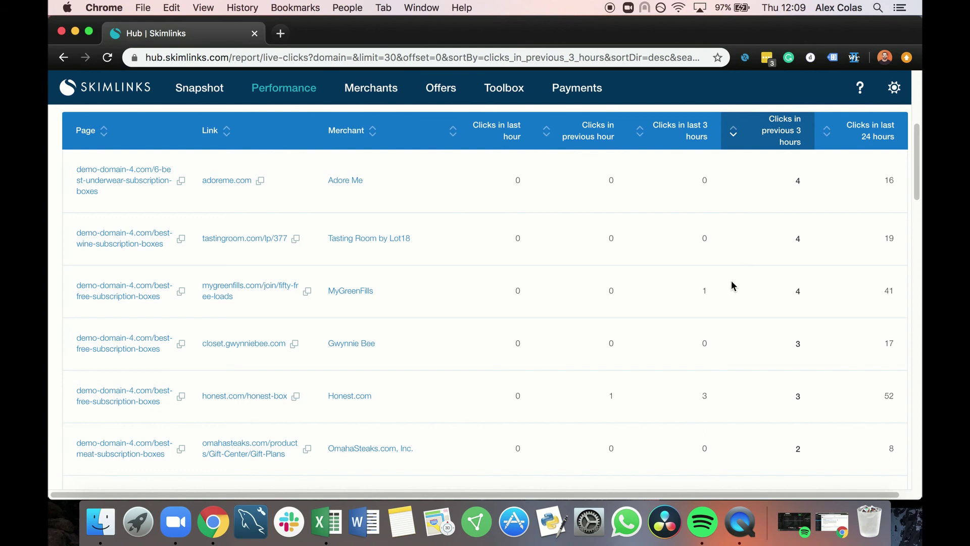
scroll(731, 280, up, 5)
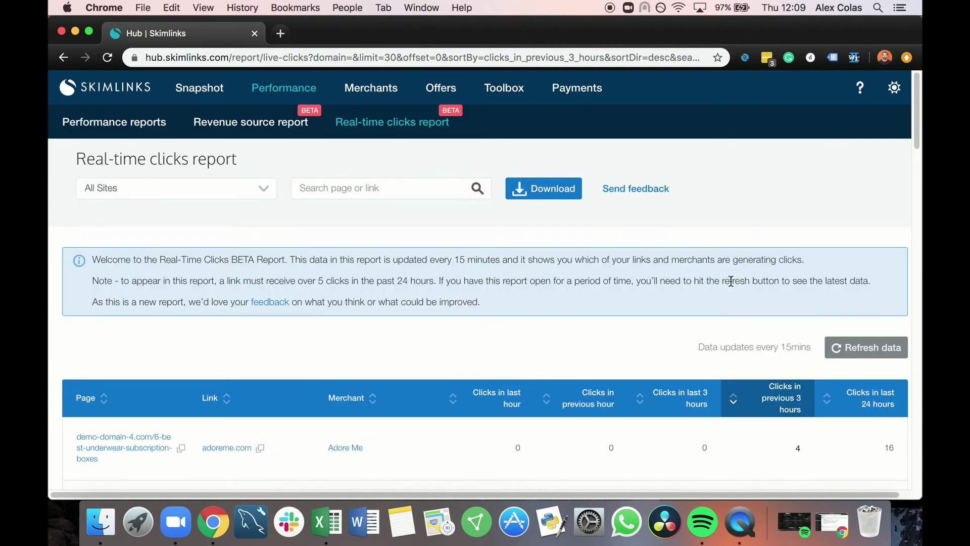